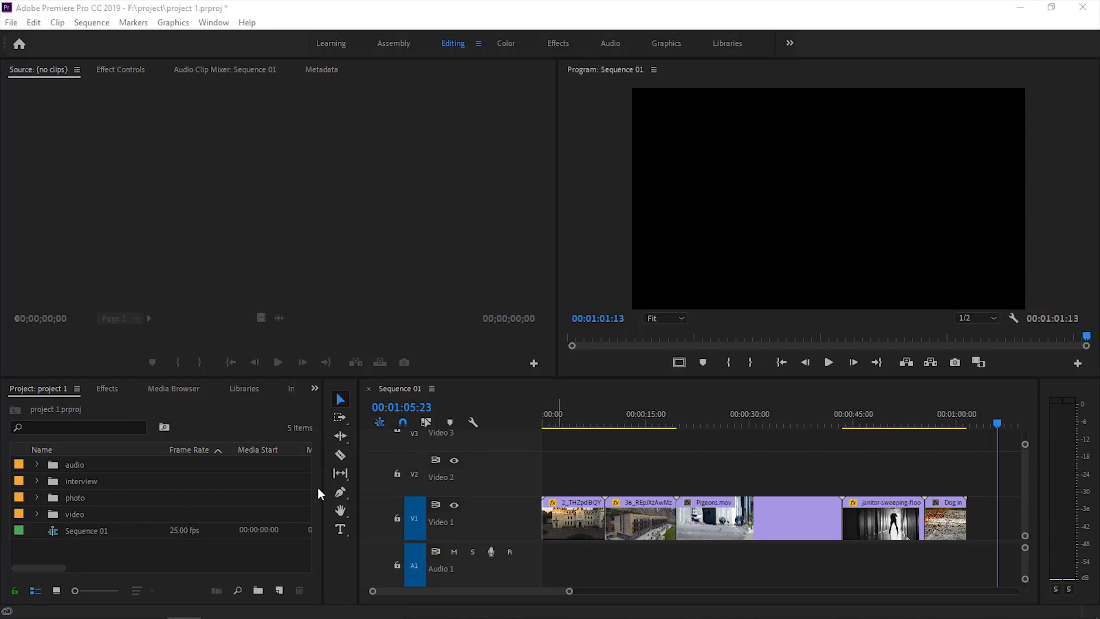
Create a 1440 × 1080, 25 fps adjustment layer and place it on Video 2, spanning all the clips of Sequence 01.
click(279, 592)
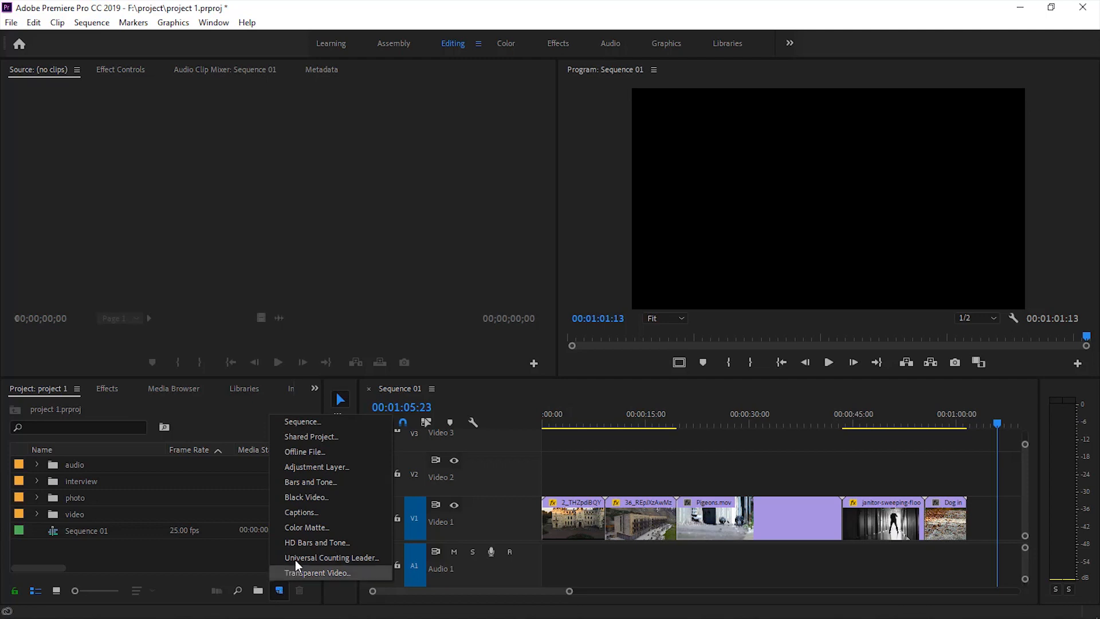
click(315, 466)
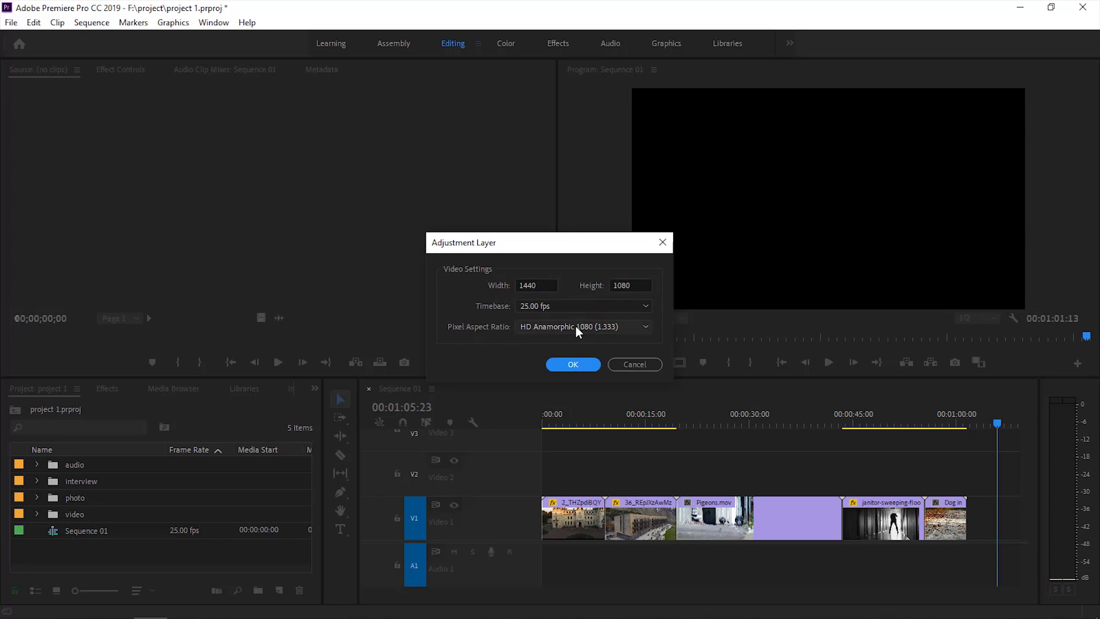
click(573, 364)
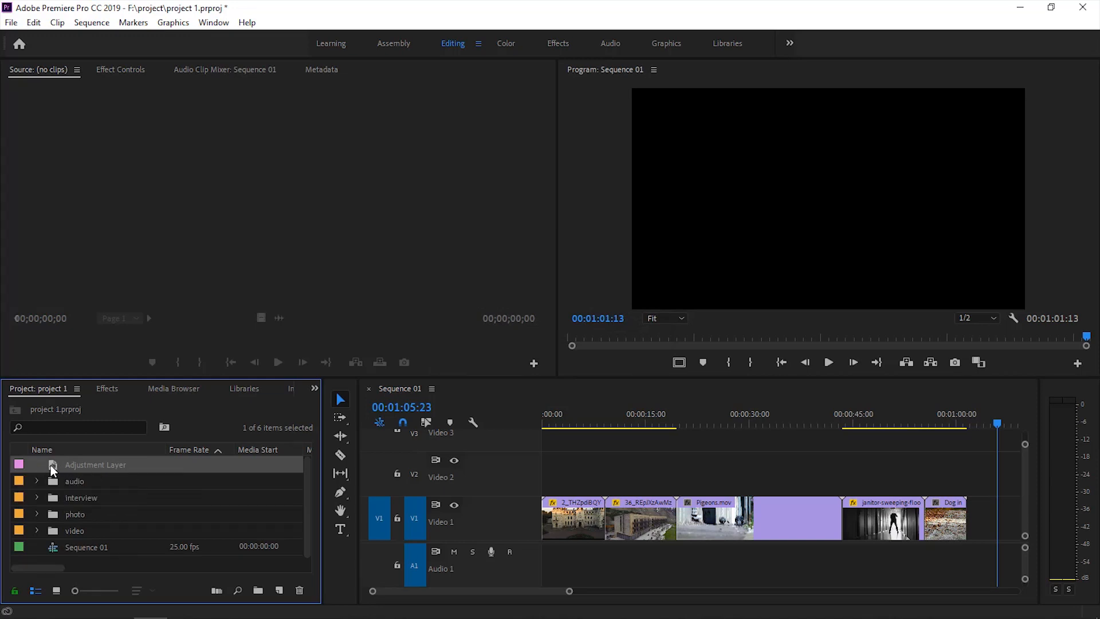
drag(51, 465, 967, 475)
drag(504, 452, 509, 471)
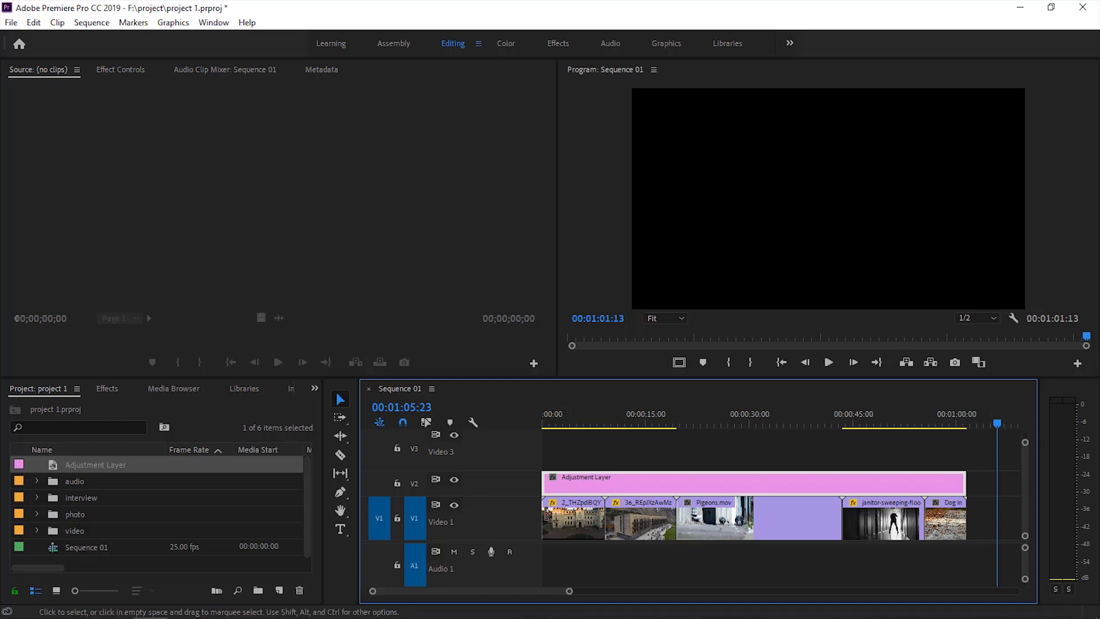
Apply the Tint video effect to the adjustment layer, with the playhead parked on the first clip at 00:00:01:10.
click(582, 424)
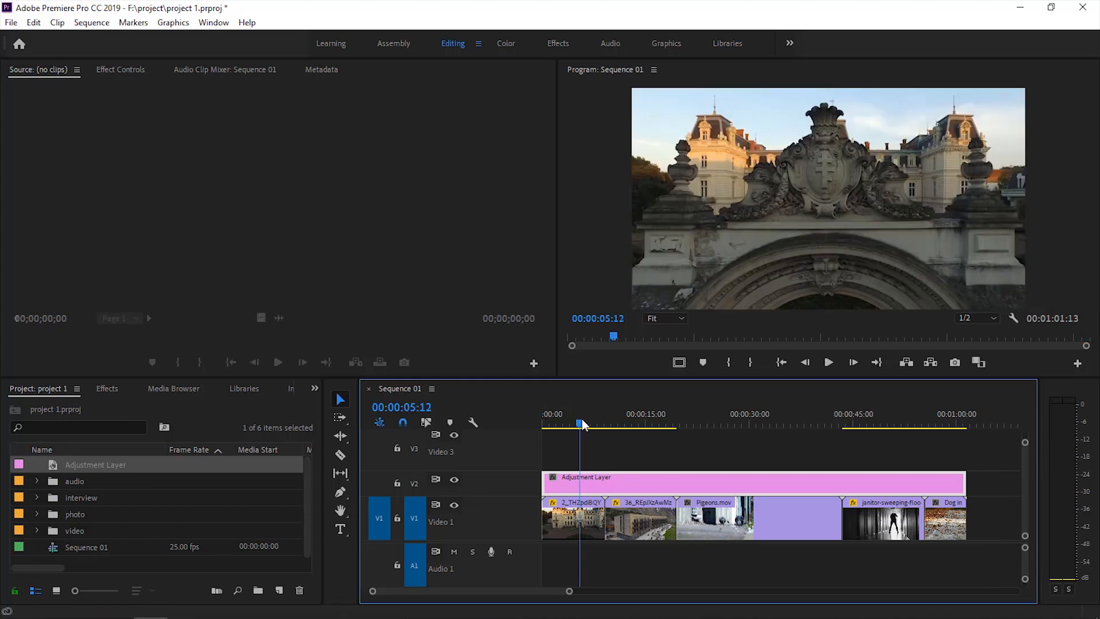
click(553, 427)
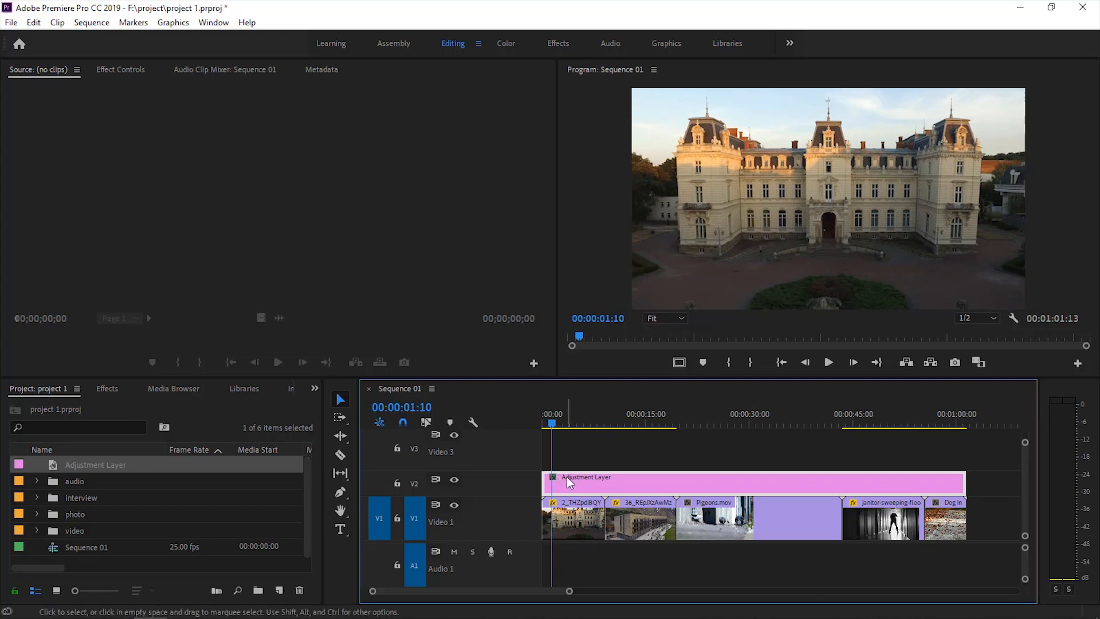
click(128, 71)
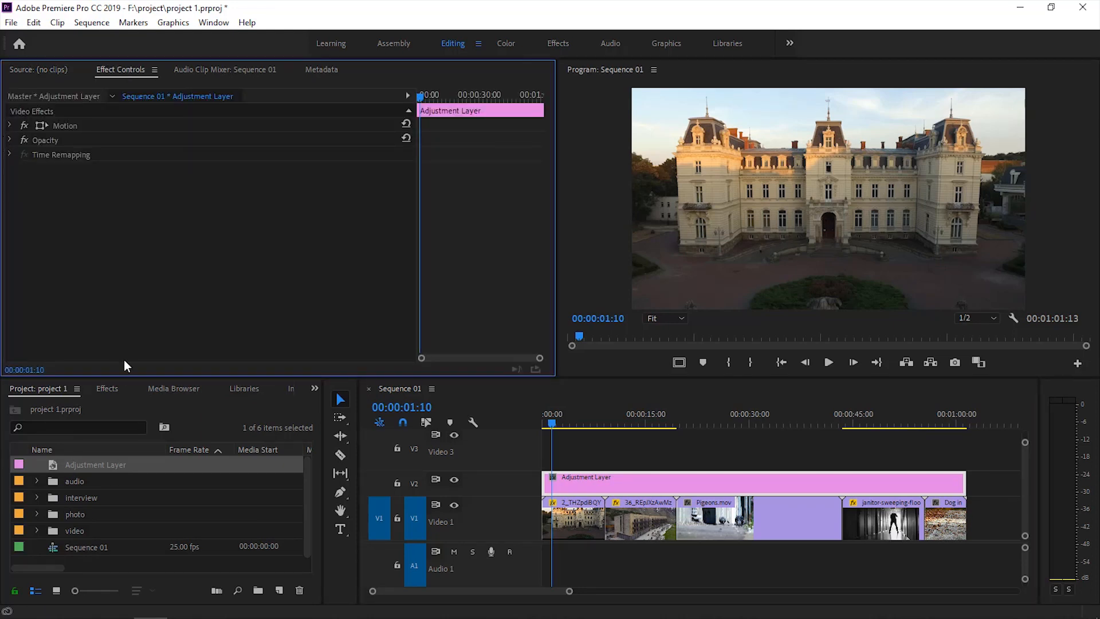
click(104, 386)
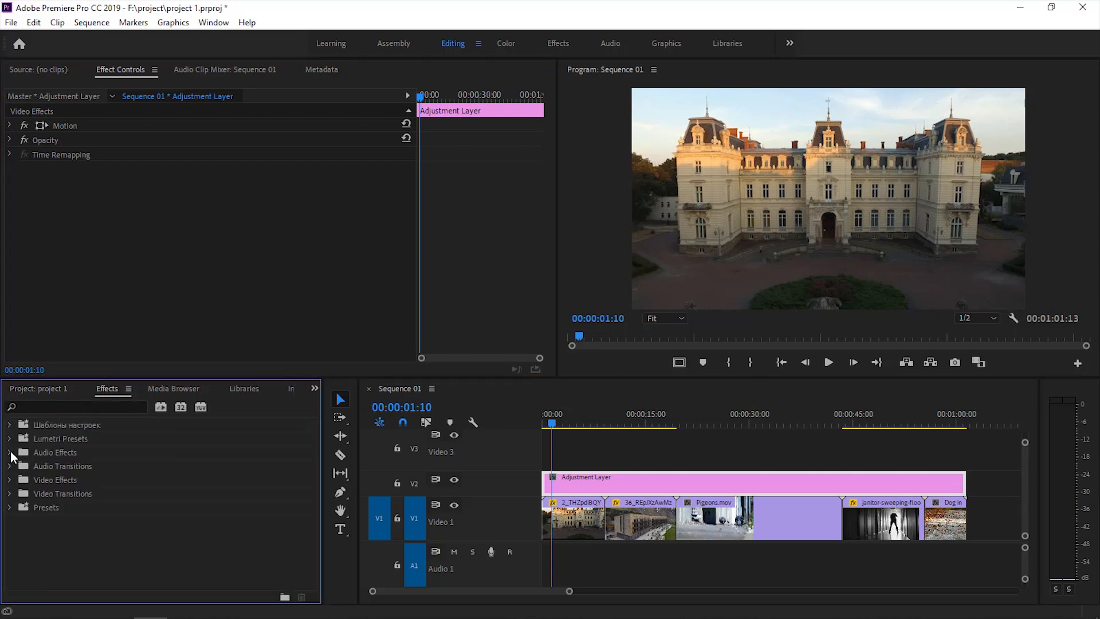
click(61, 407)
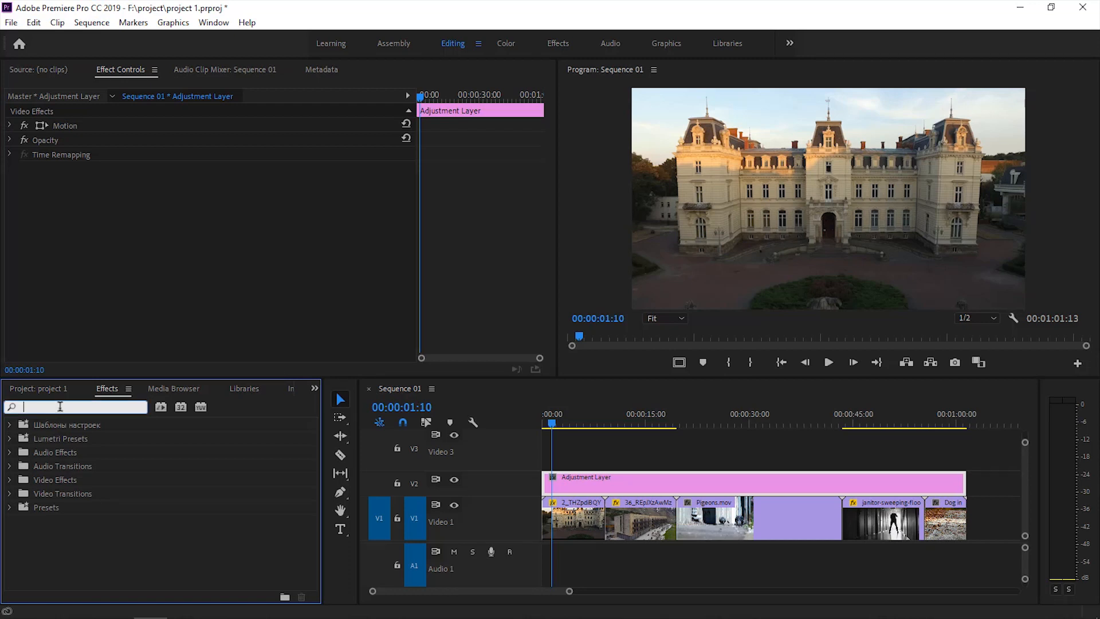
text(tint)
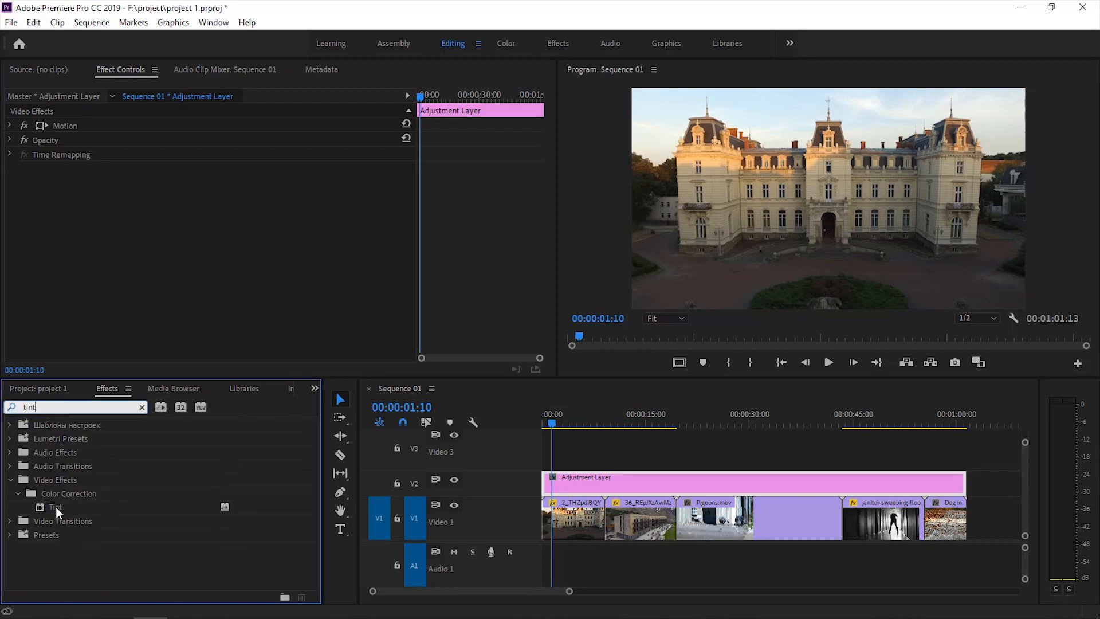
drag(51, 507, 144, 166)
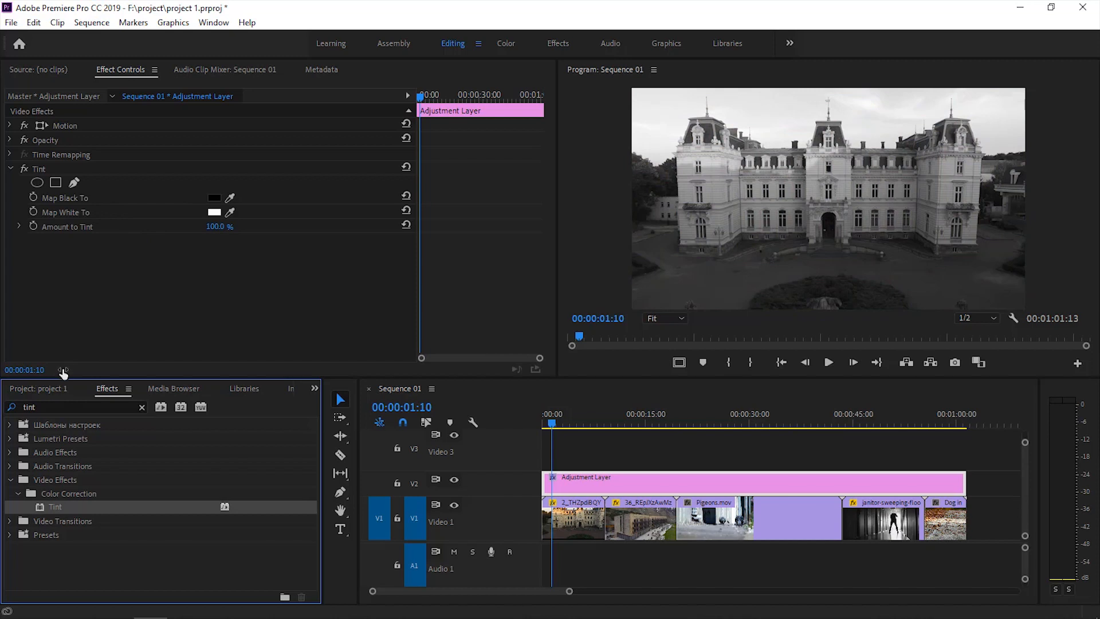
Apply the Black & White video effect to the adjustment layer, placing it above Tint, and return to the project's items.
click(142, 406)
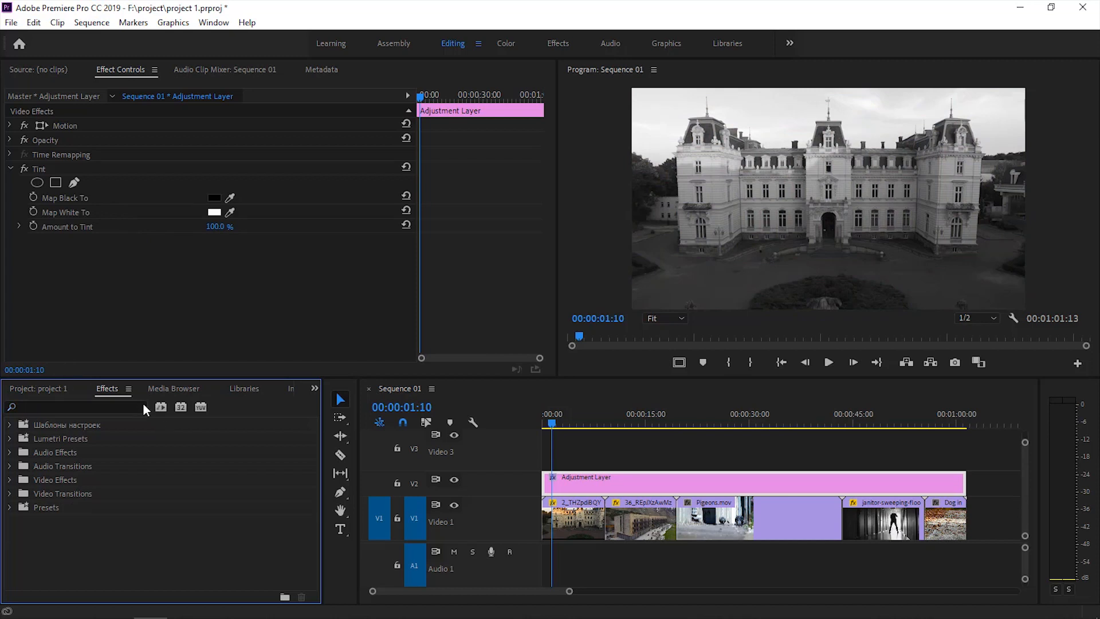
click(106, 402)
text(bl)
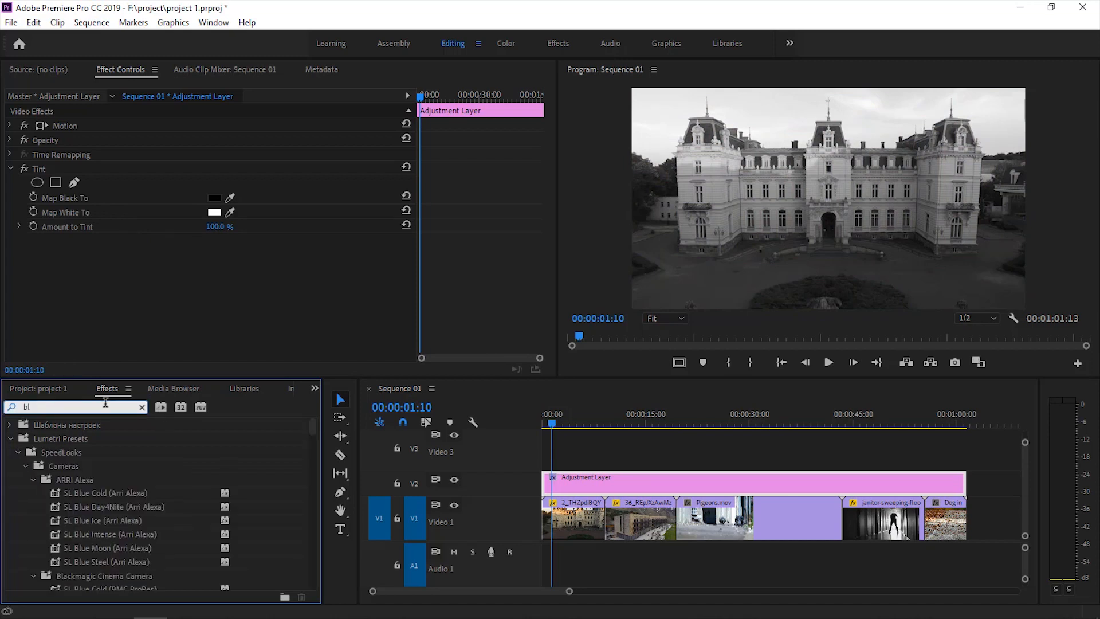
text(ac)
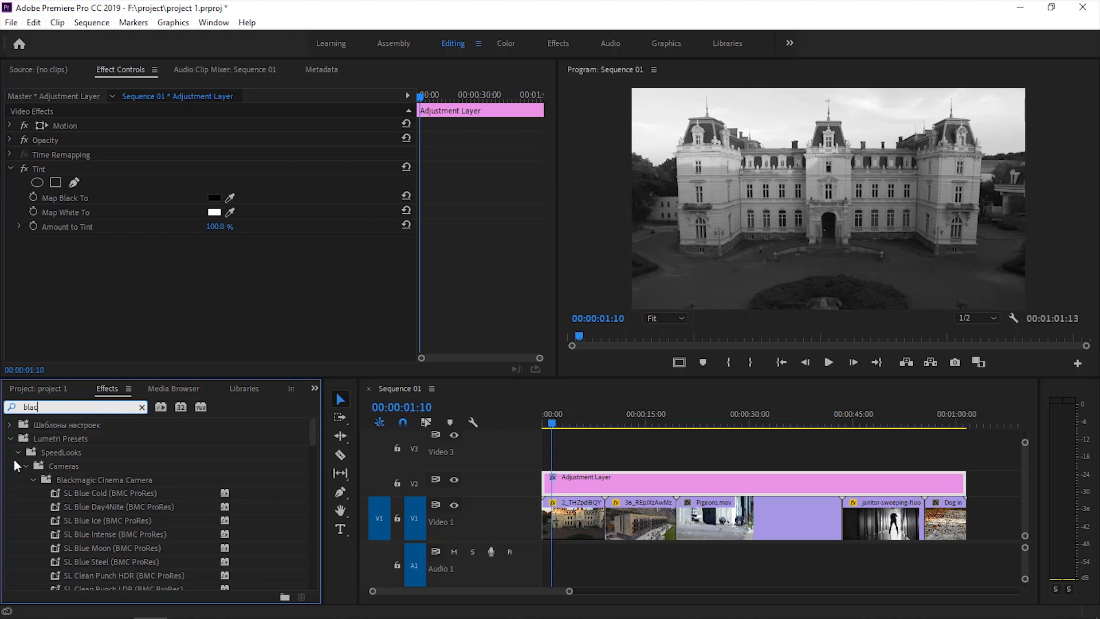
click(10, 440)
drag(60, 508, 49, 244)
drag(44, 167, 46, 167)
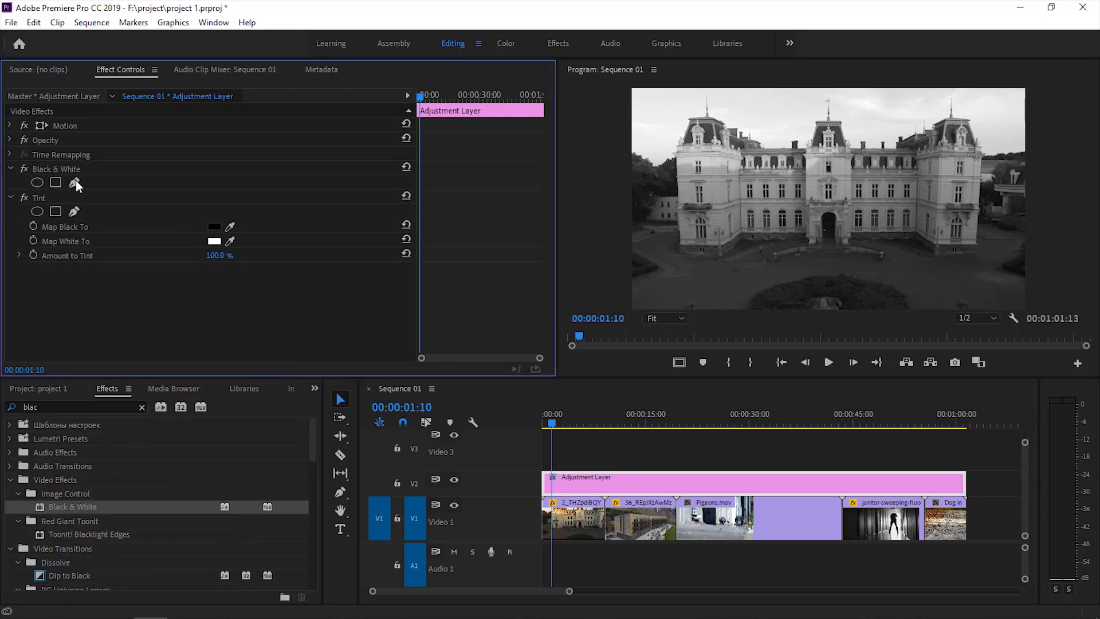
click(141, 408)
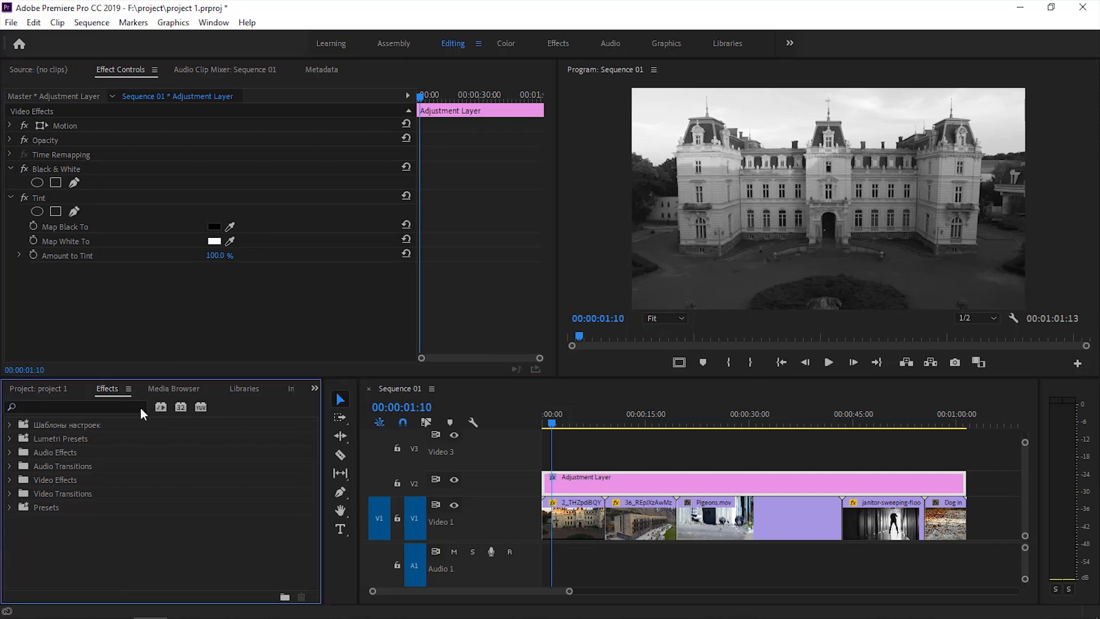
key(shift+1)
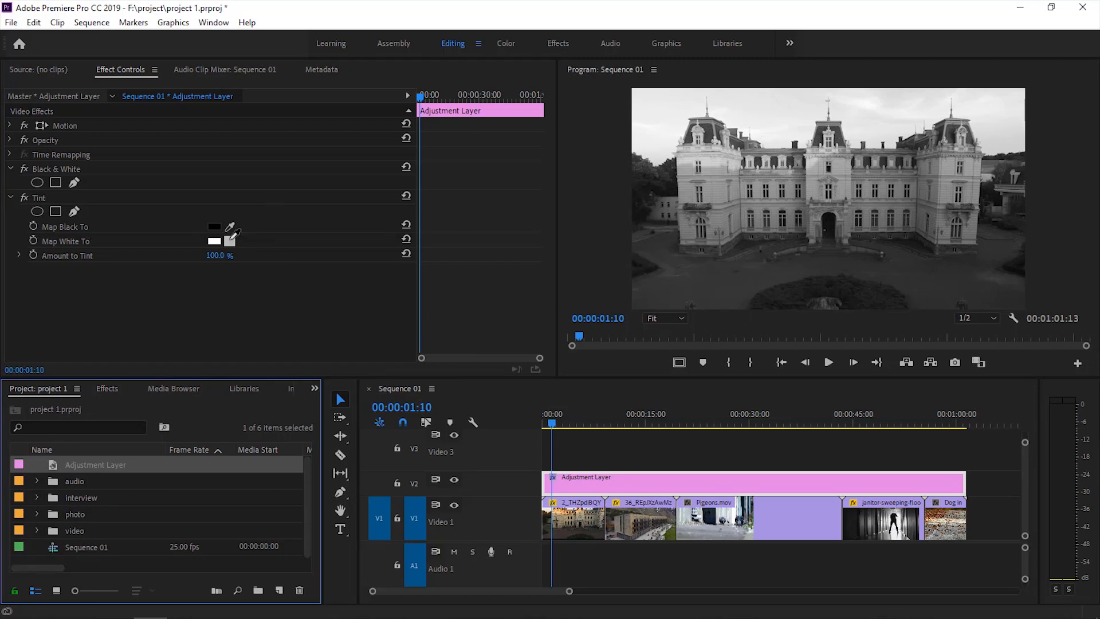
Map black to a medium blue with a hue of 197° in the Tint effect and set the tint amount to 69%.
click(215, 227)
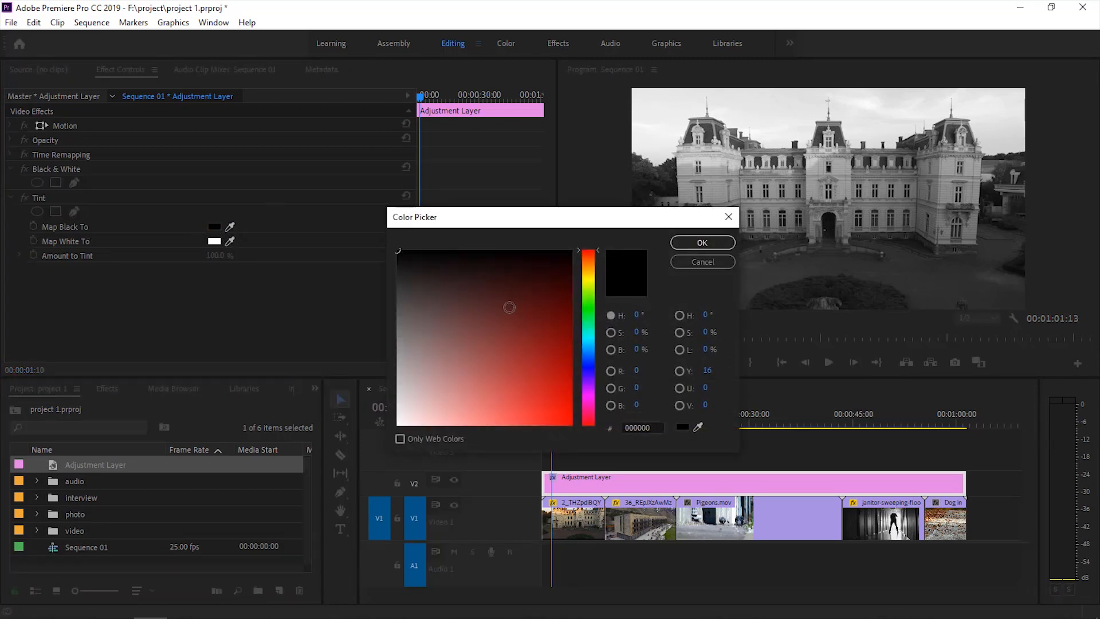
click(589, 360)
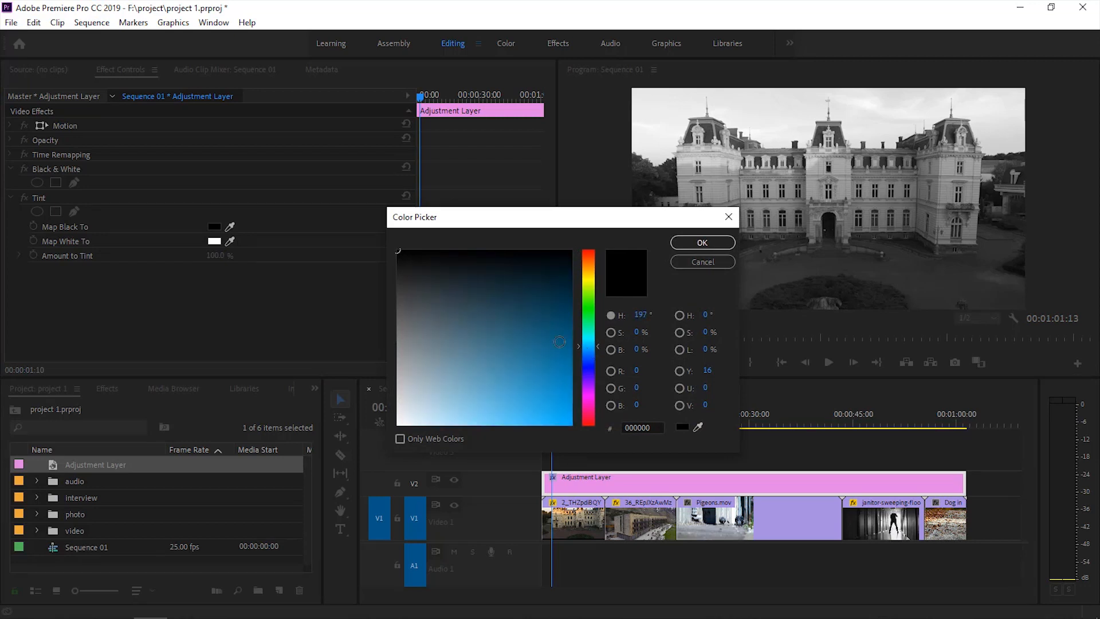
click(521, 343)
click(703, 243)
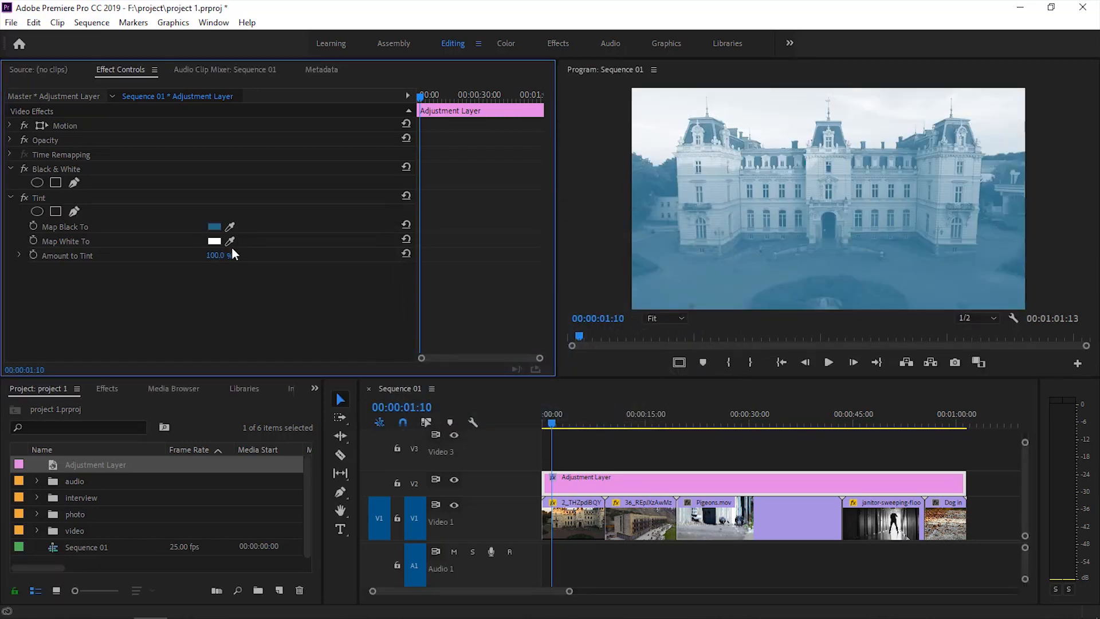
drag(218, 256, 200, 255)
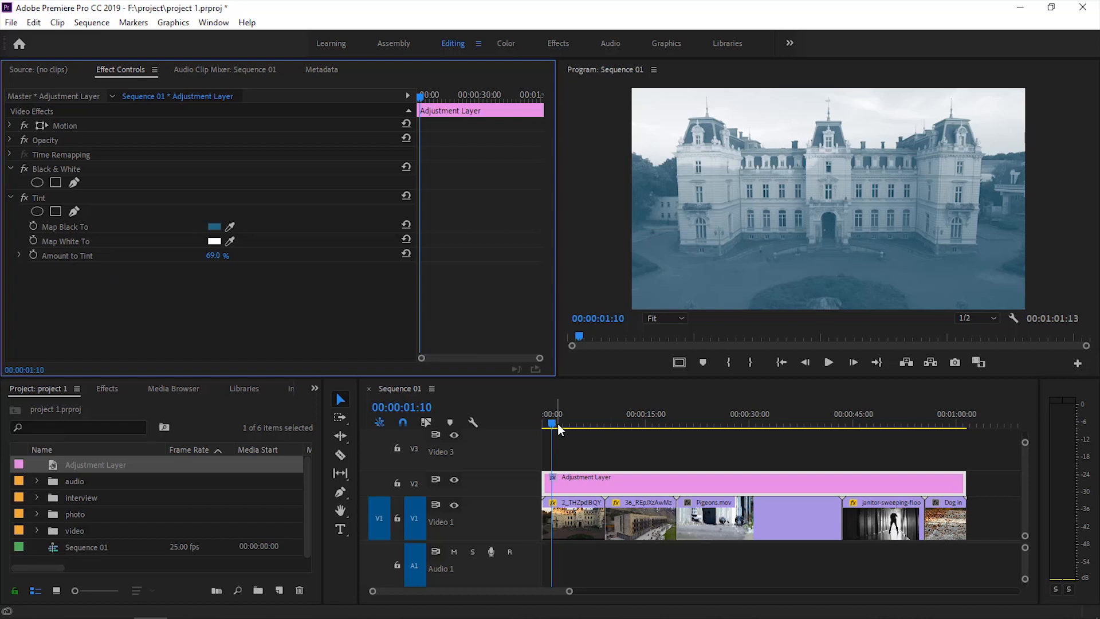
Preview the blue tint across the clips of the sequence, ending near the end of the first clip.
click(593, 425)
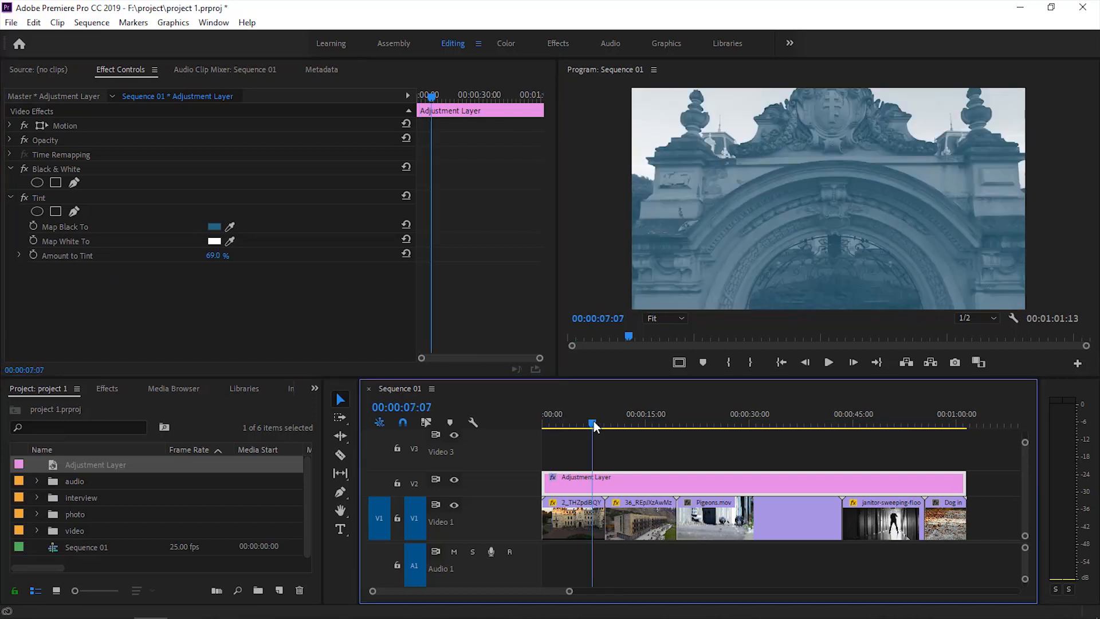
key(space)
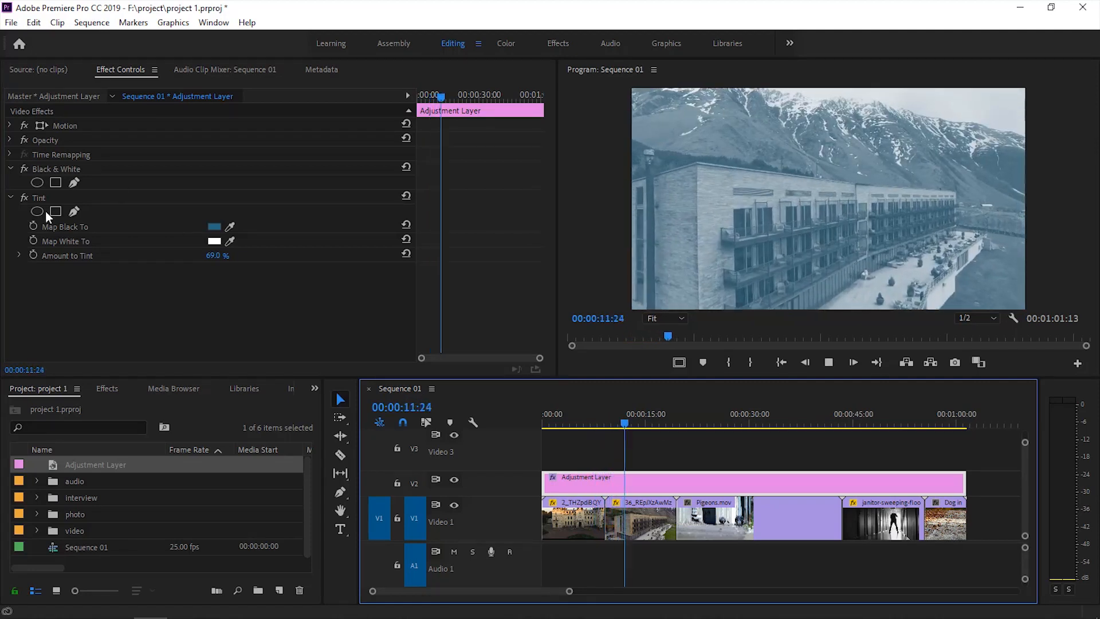
click(720, 422)
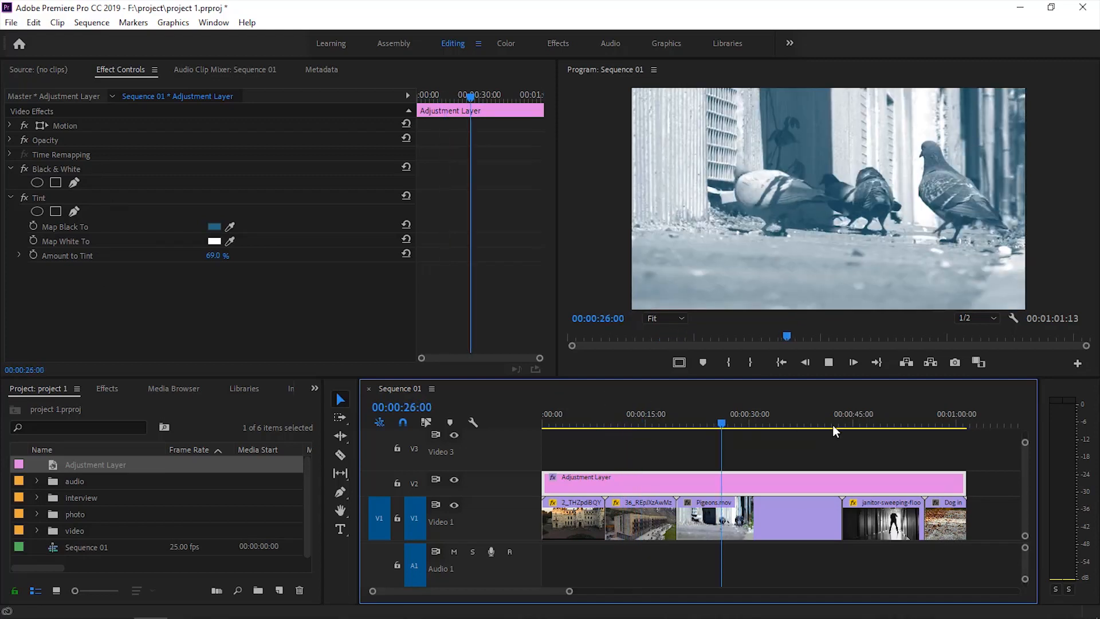
click(874, 422)
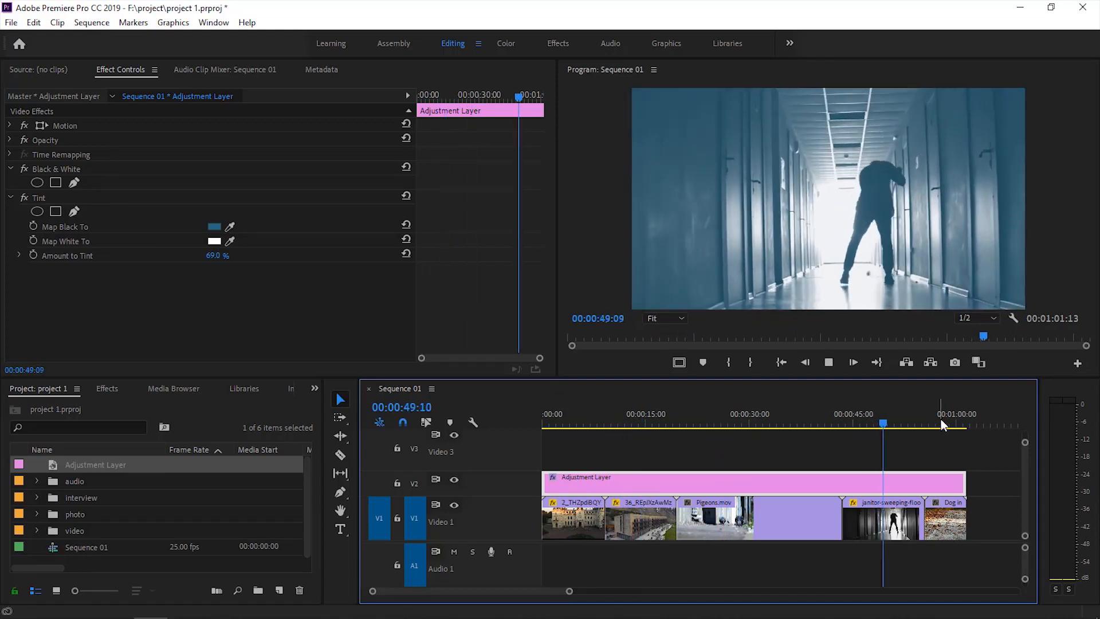
click(938, 423)
drag(939, 423, 603, 423)
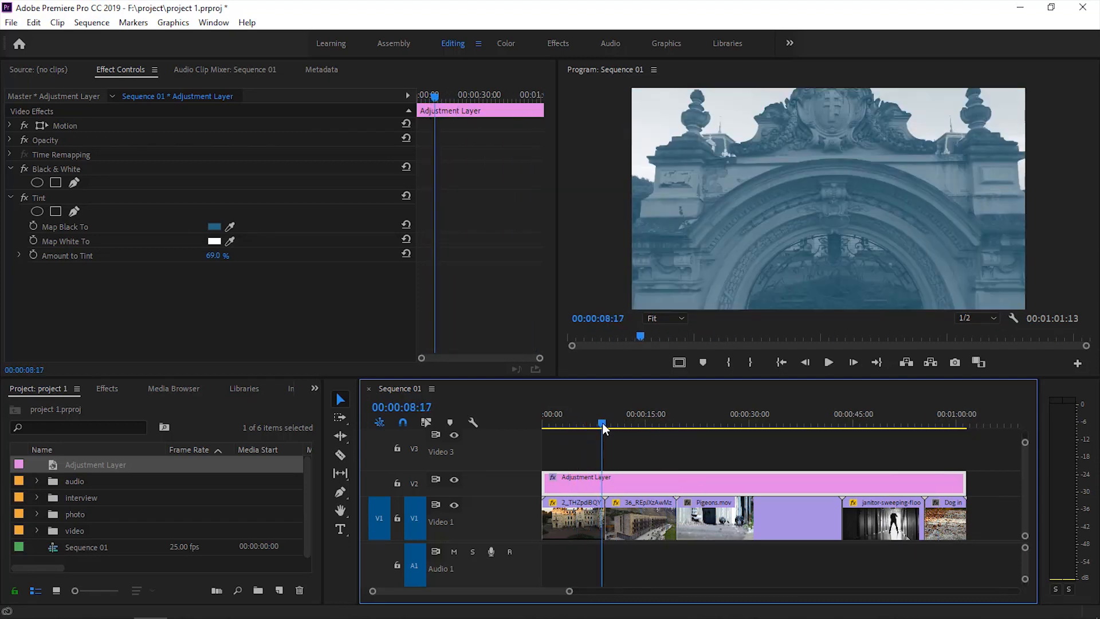
Apply the Gaussian Blur effect to the adjustment layer below Tint and collapse the Black & White and Tint settings.
click(118, 390)
click(86, 408)
text(blu)
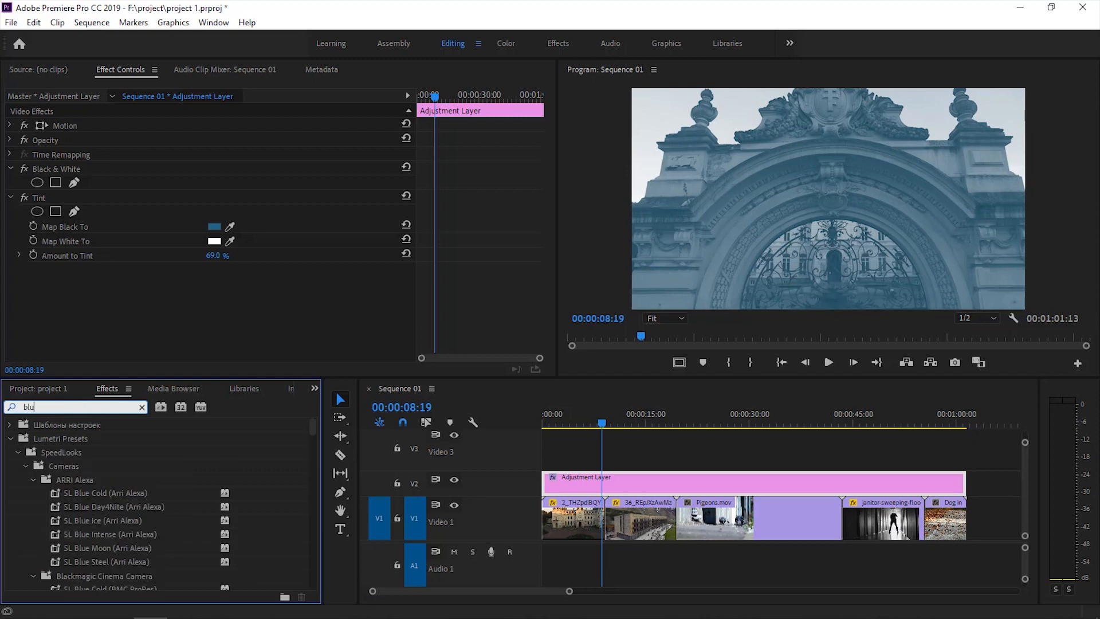
text(t)
key(BackSpace)
text(r)
scroll(41, 502, down, 2)
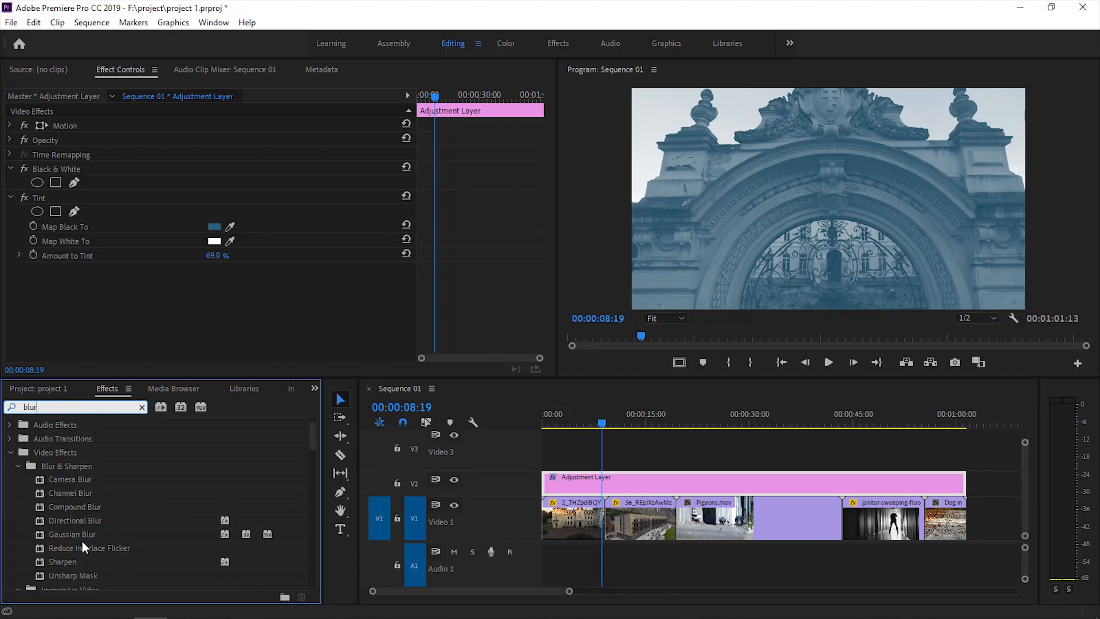
drag(69, 534, 115, 264)
click(10, 169)
click(9, 184)
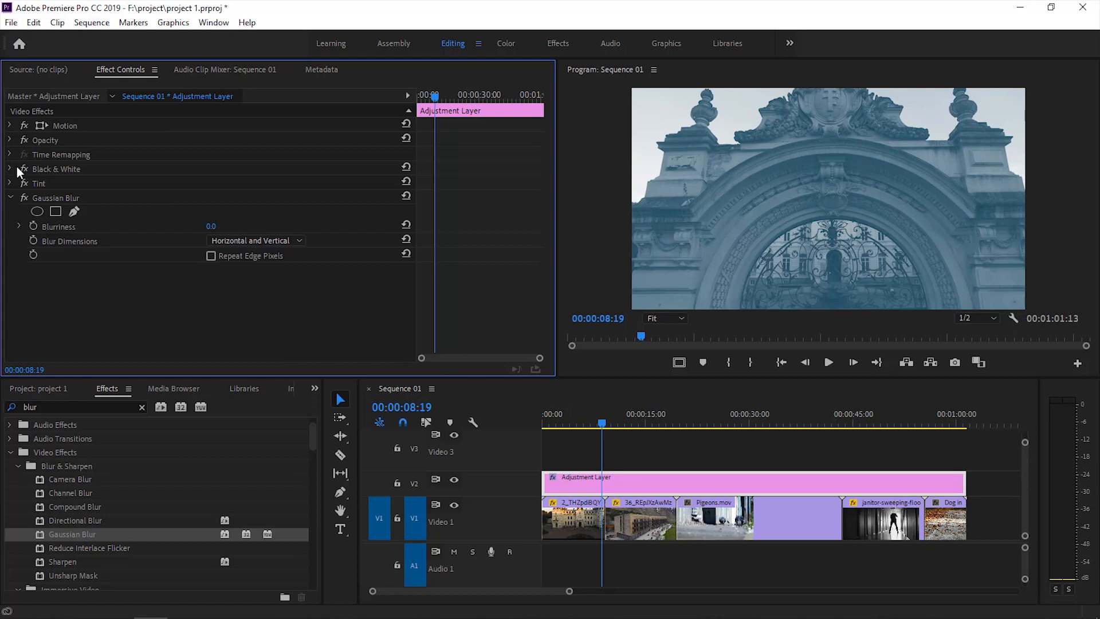
Keyframe the Gaussian Blur's Blurriness at 0 at 00:00:08:19 and at 100 at the sequence start.
click(34, 226)
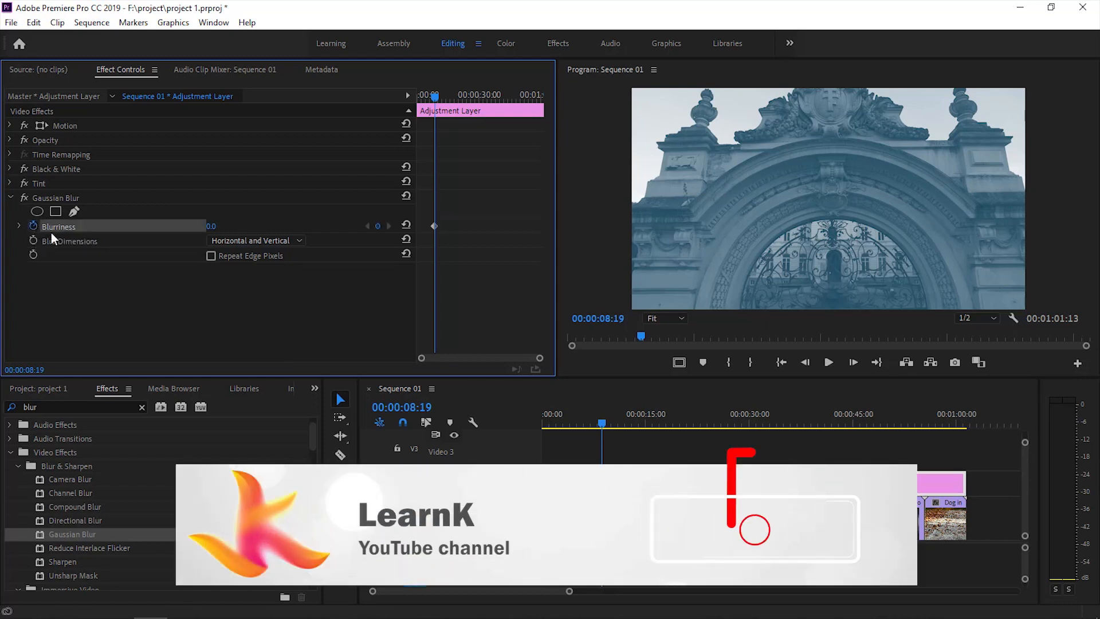
drag(416, 257, 362, 258)
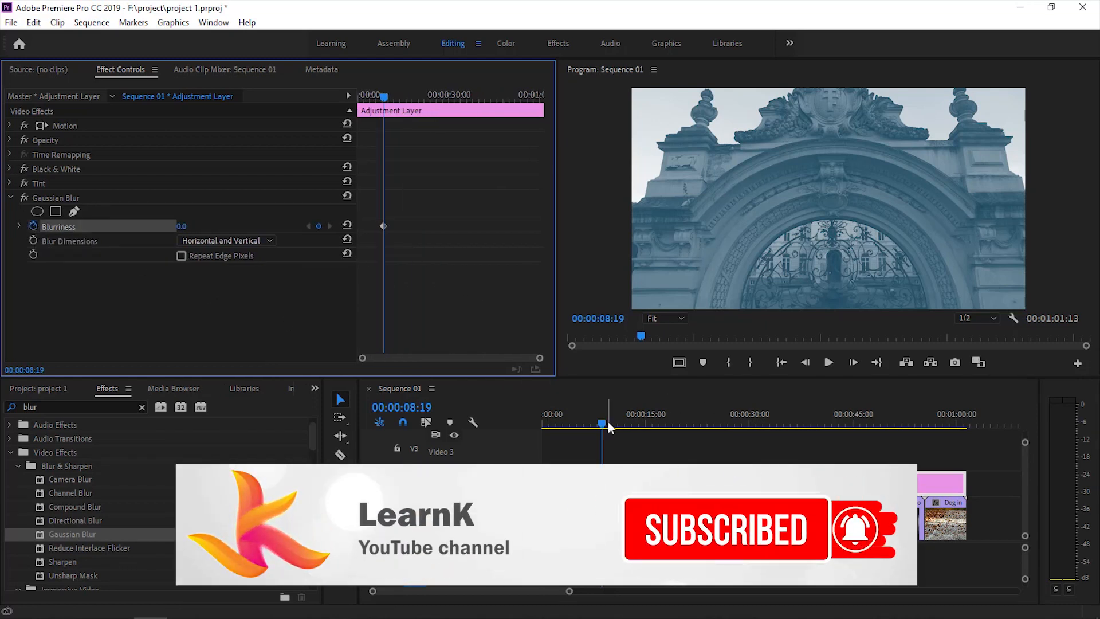
drag(599, 424, 538, 432)
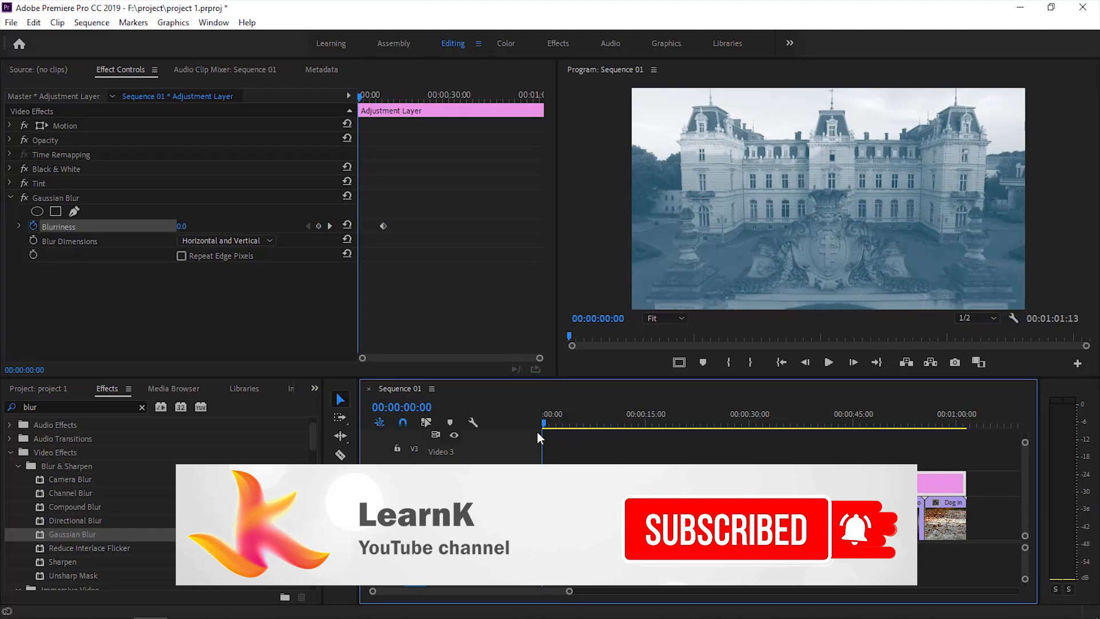
click(318, 225)
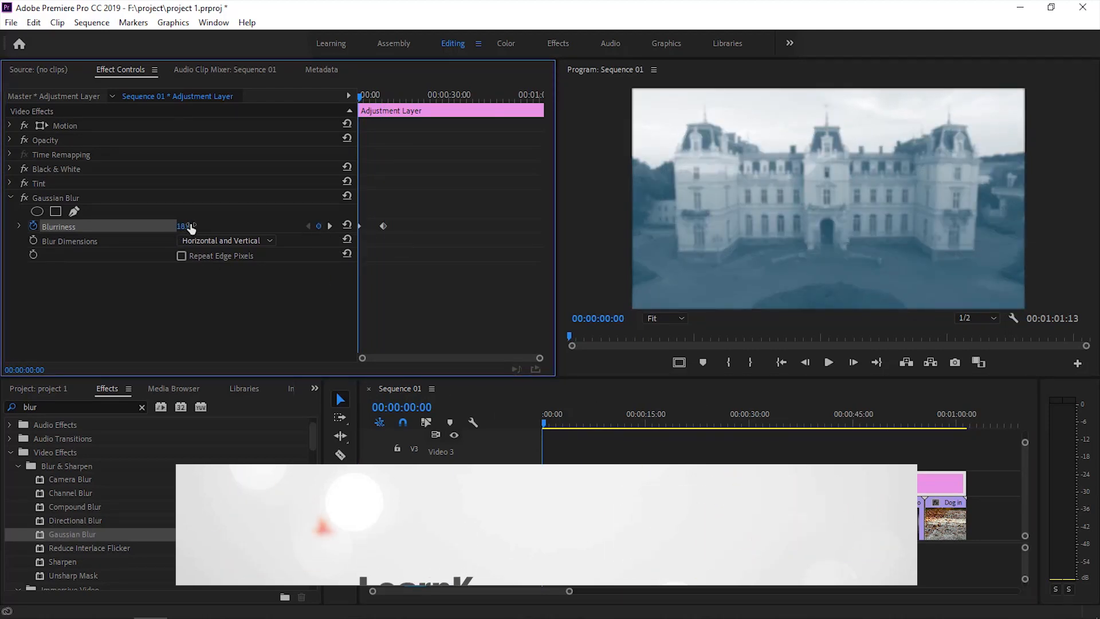
click(181, 226)
text(100)
key(Return)
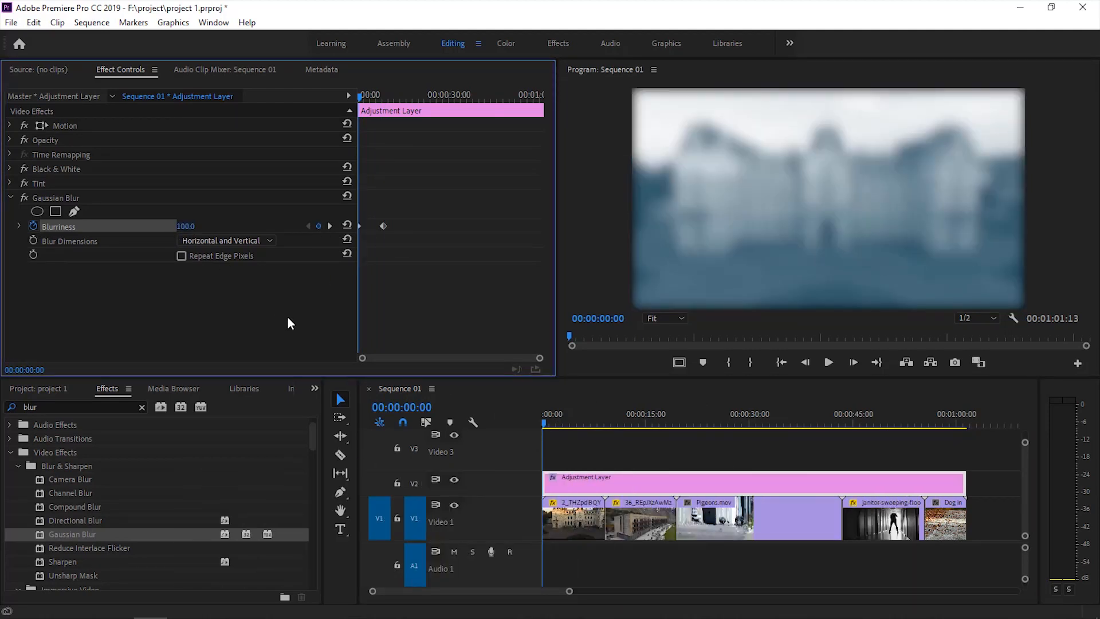
Keyframe the Gaussian Blur's Blurriness at 100 at 00:00:12:24.
click(633, 419)
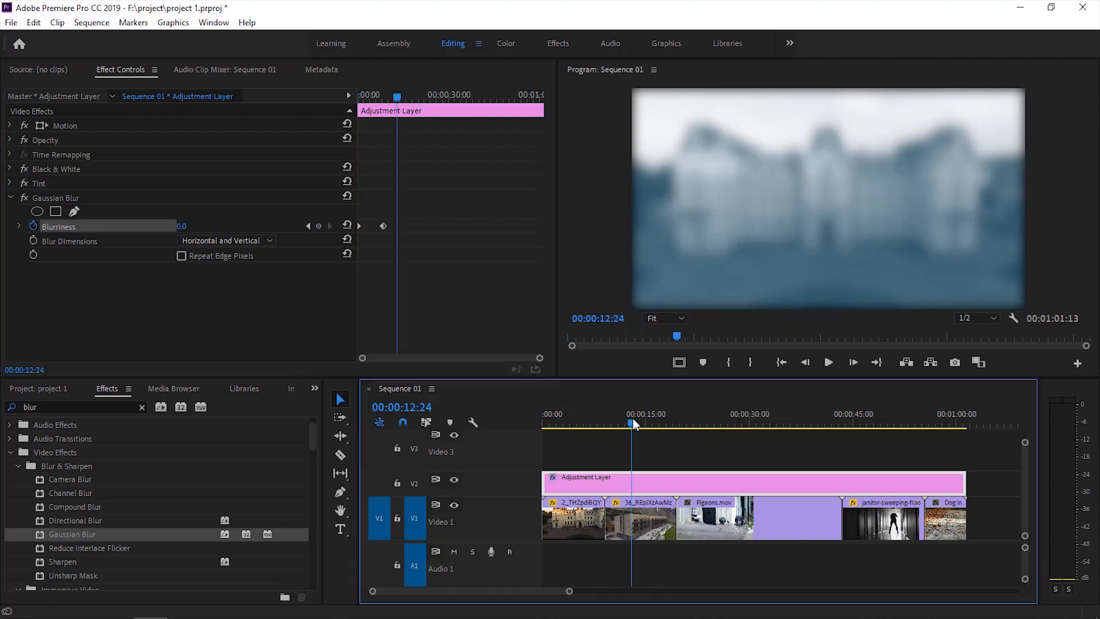
click(319, 226)
click(181, 226)
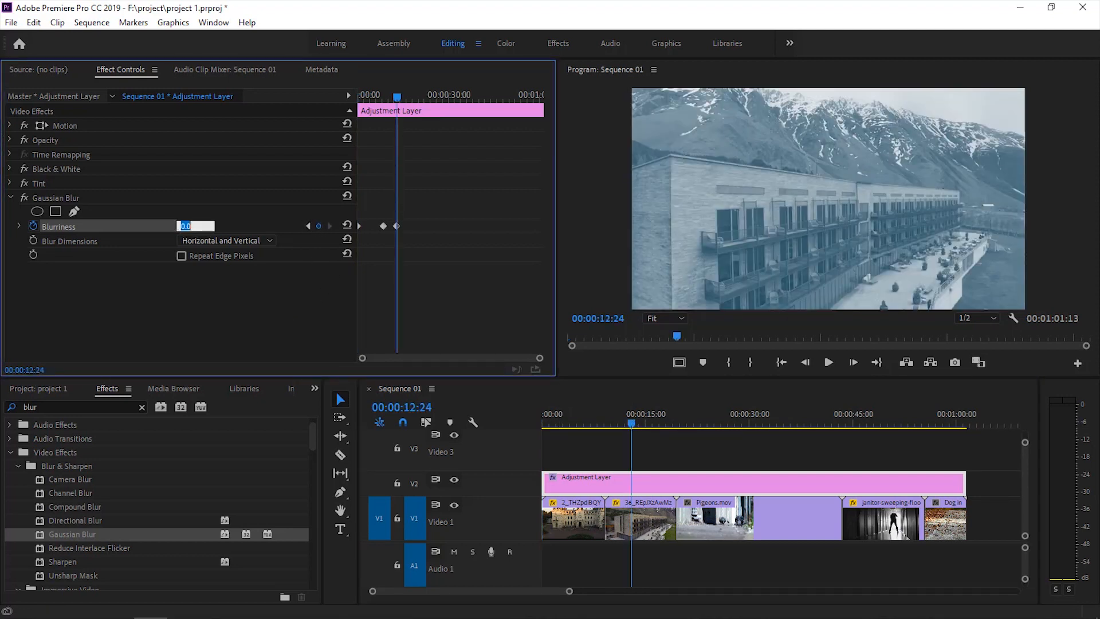
text(1000)
click(207, 326)
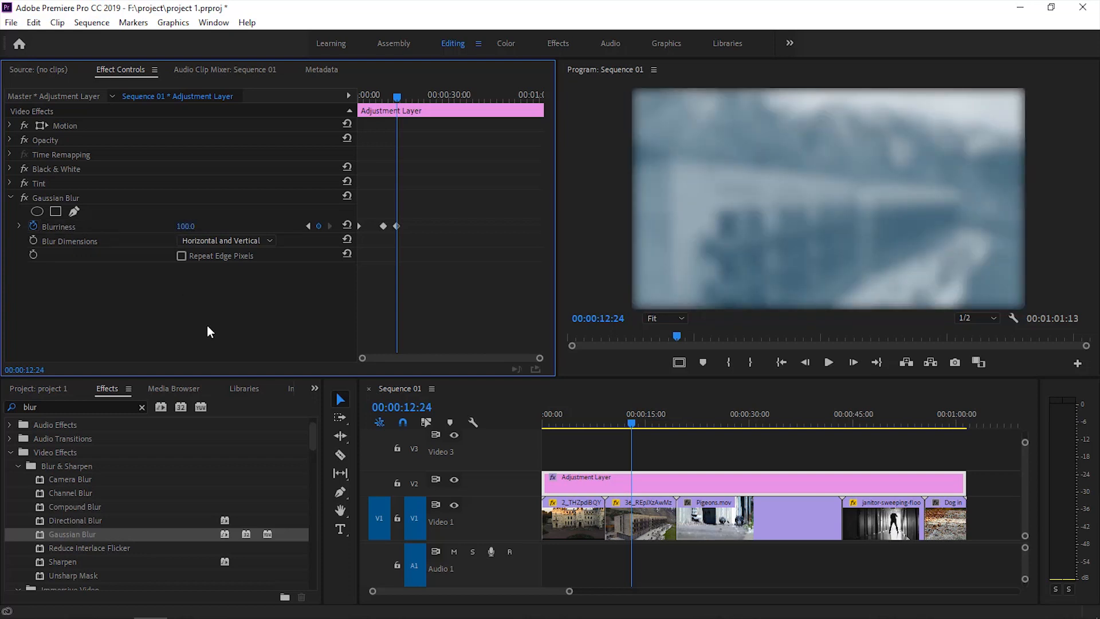
Add another Blurriness keyframe at 00:00:16:06 with the value 0.
click(654, 421)
click(318, 226)
click(181, 226)
text(0)
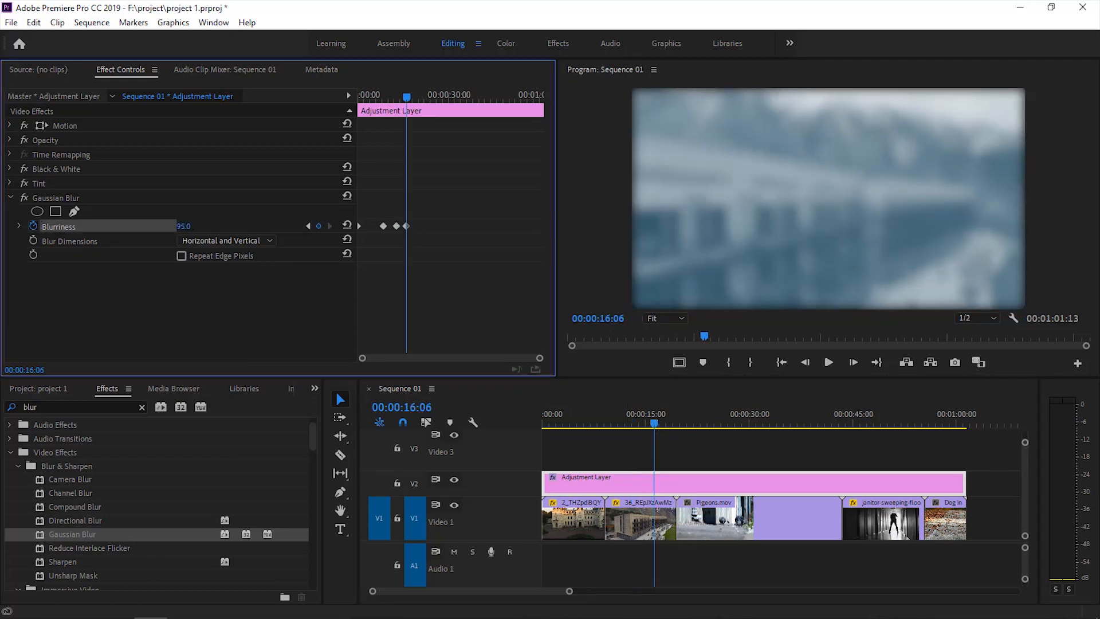
key(Return)
Play the sequence from its start to past the last blur keyframe to preview the animated blur.
click(544, 422)
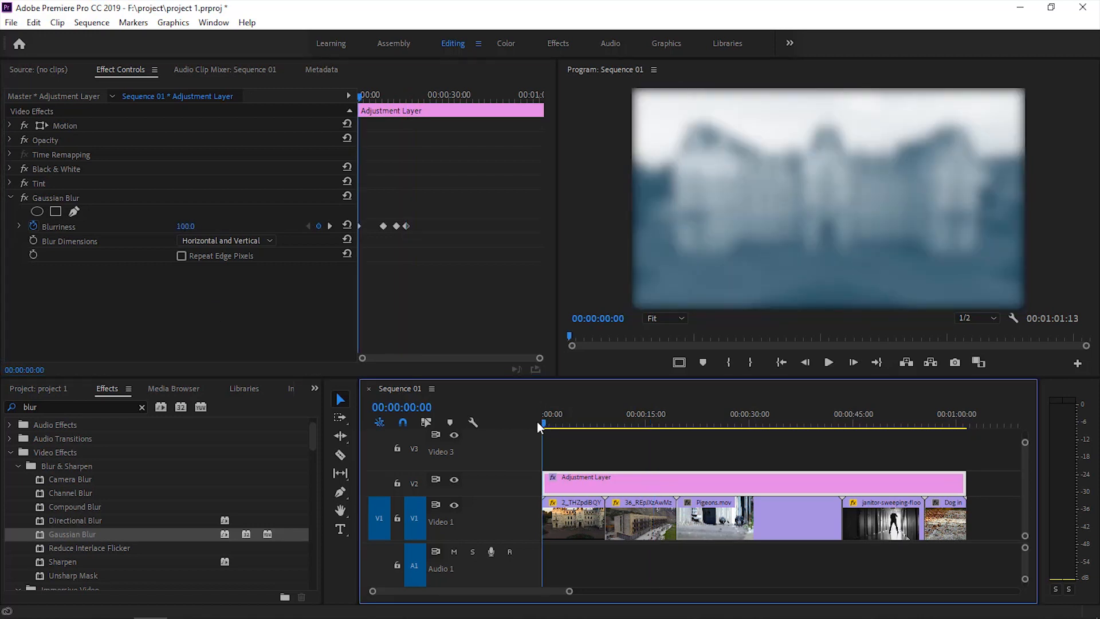
key(space)
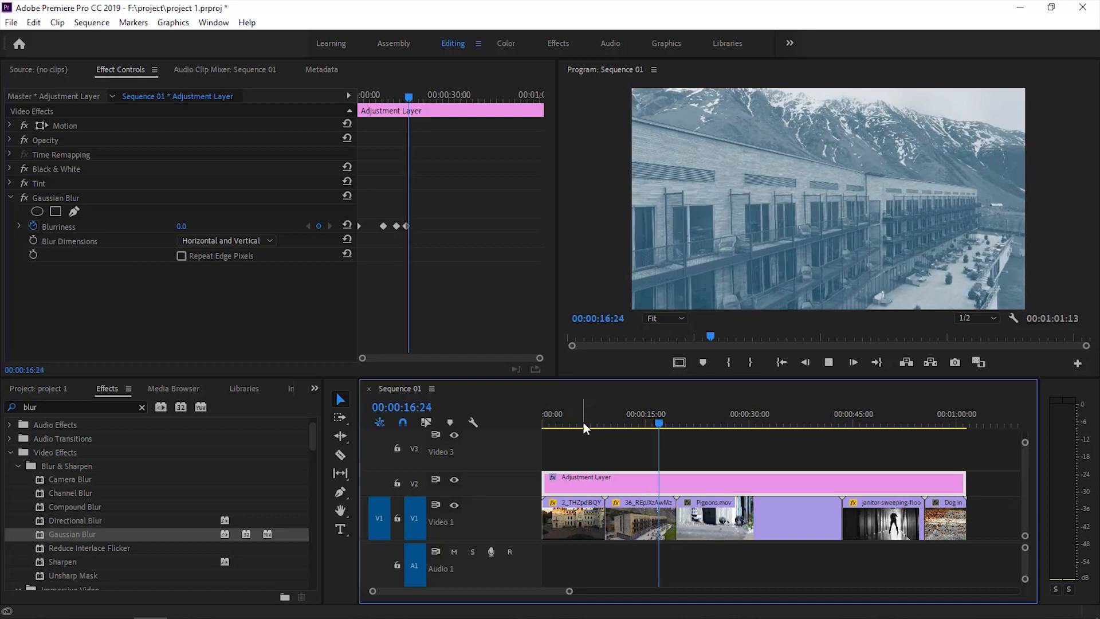
key(space)
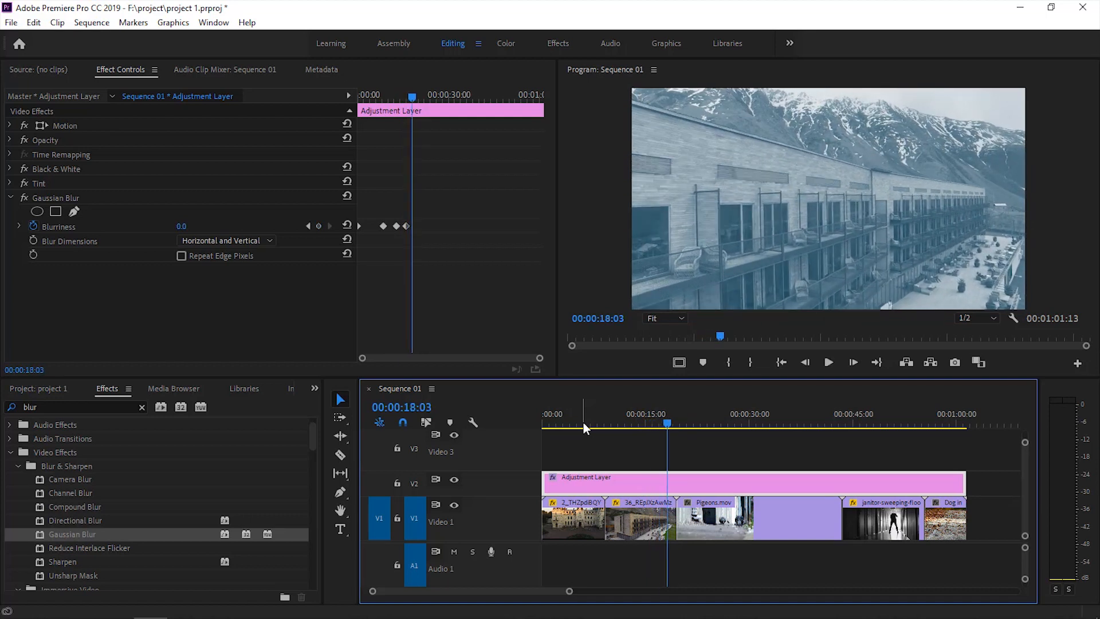
Collapse the Gaussian Blur settings and the Video Effects and Video Transitions folders of the effects list.
click(9, 198)
click(689, 424)
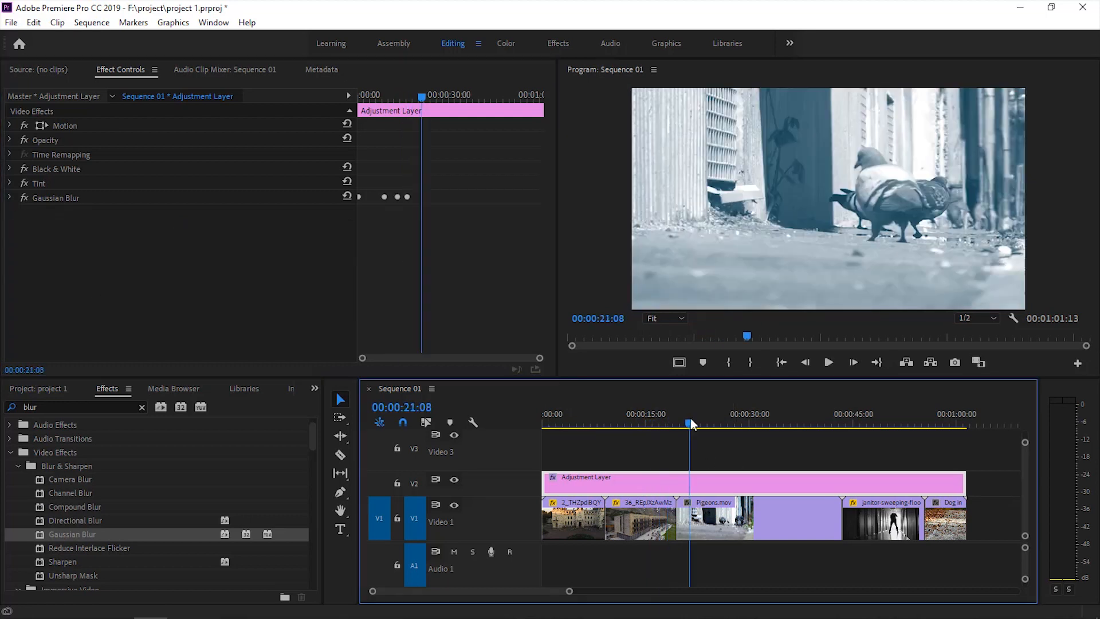
click(9, 453)
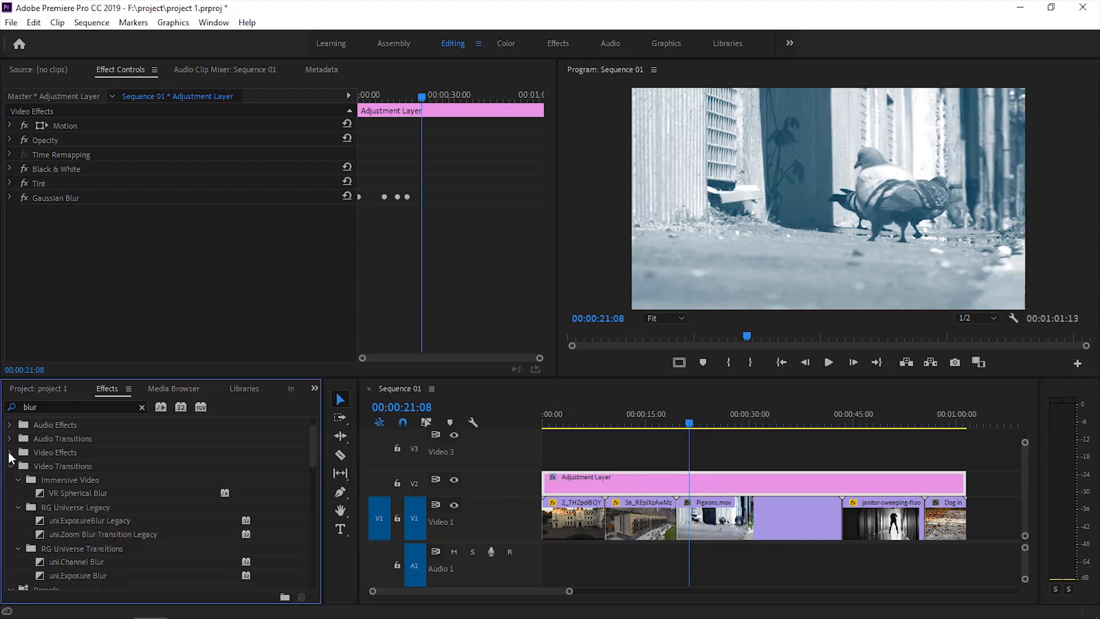
click(10, 453)
Split the adjustment layer at the start and the end of the Pigeons.mov clip with the Razor tool.
drag(693, 426, 676, 432)
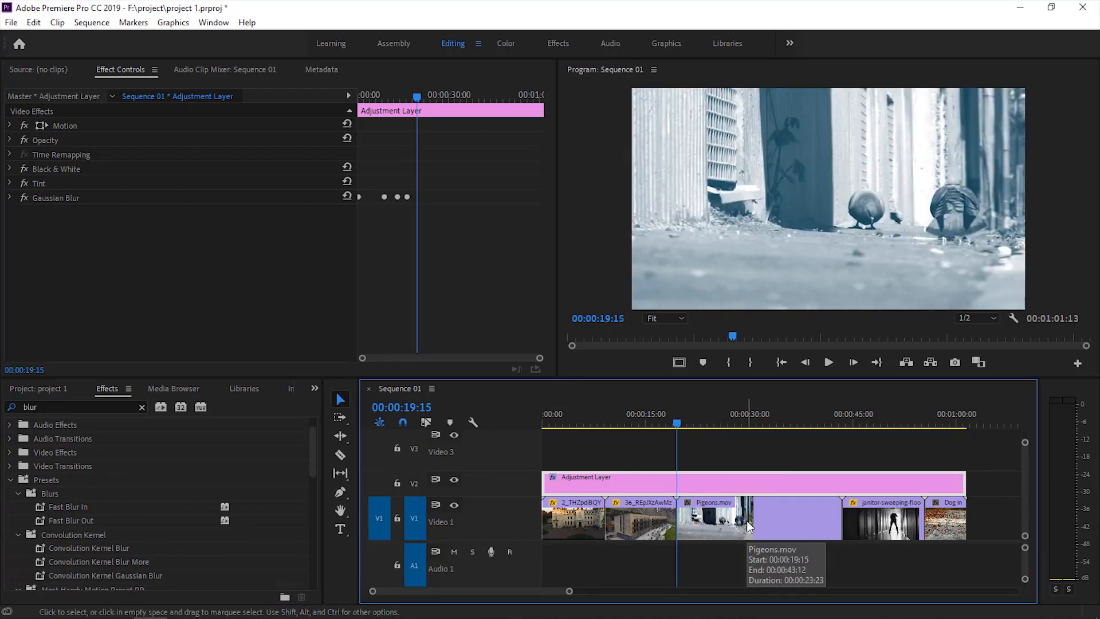
key(c)
click(678, 481)
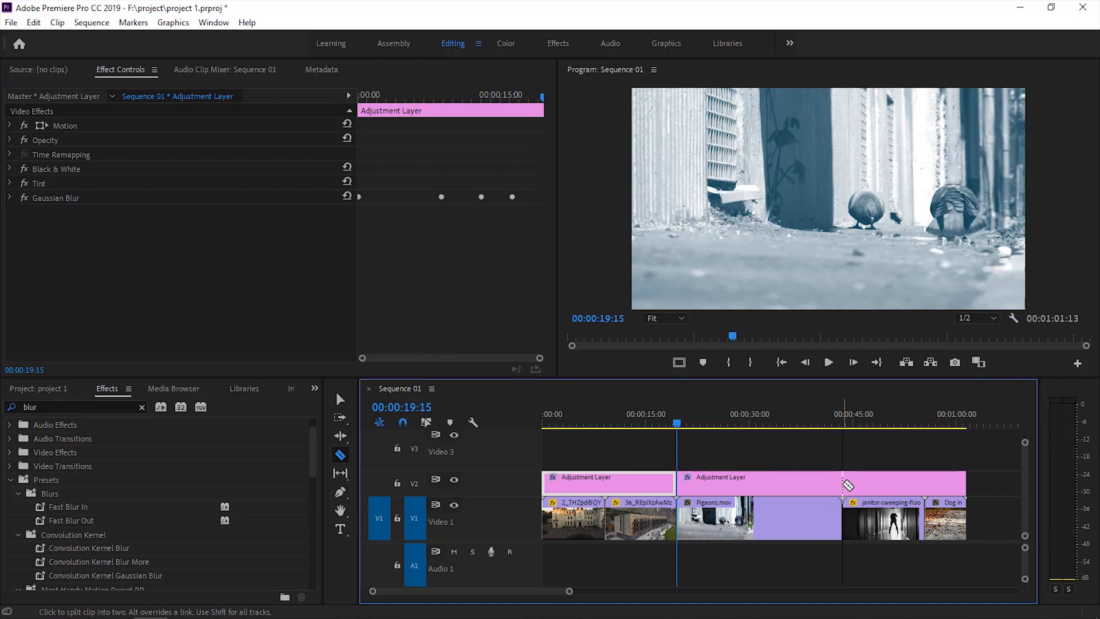
click(848, 485)
key(v)
Map black to dark green (1F5D2D) in the Tint effect of the middle adjustment layer segment.
click(814, 484)
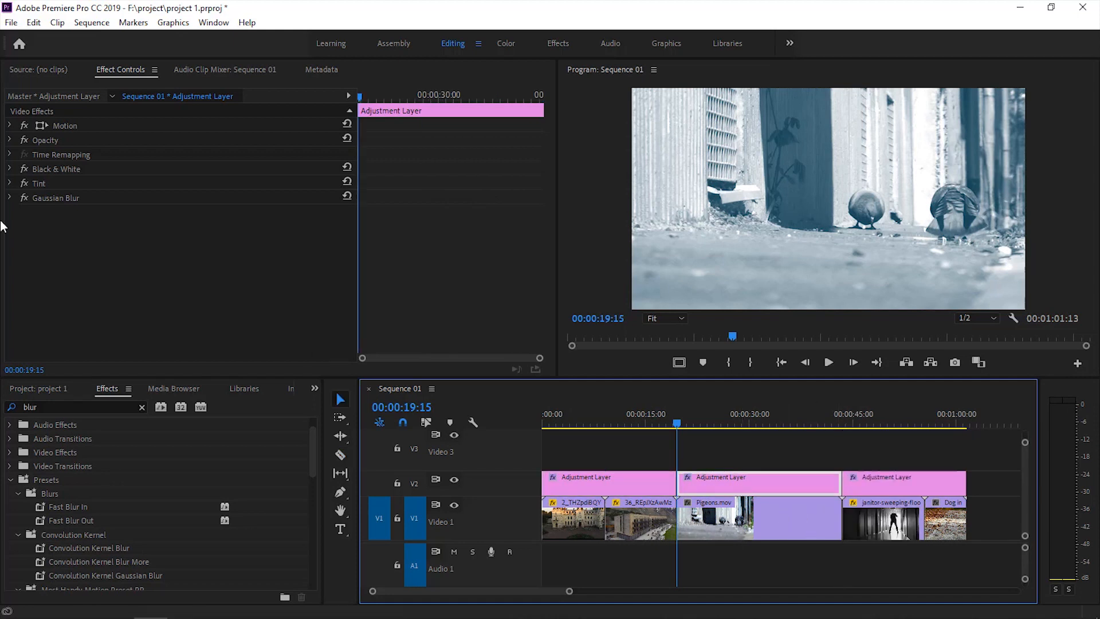
click(10, 183)
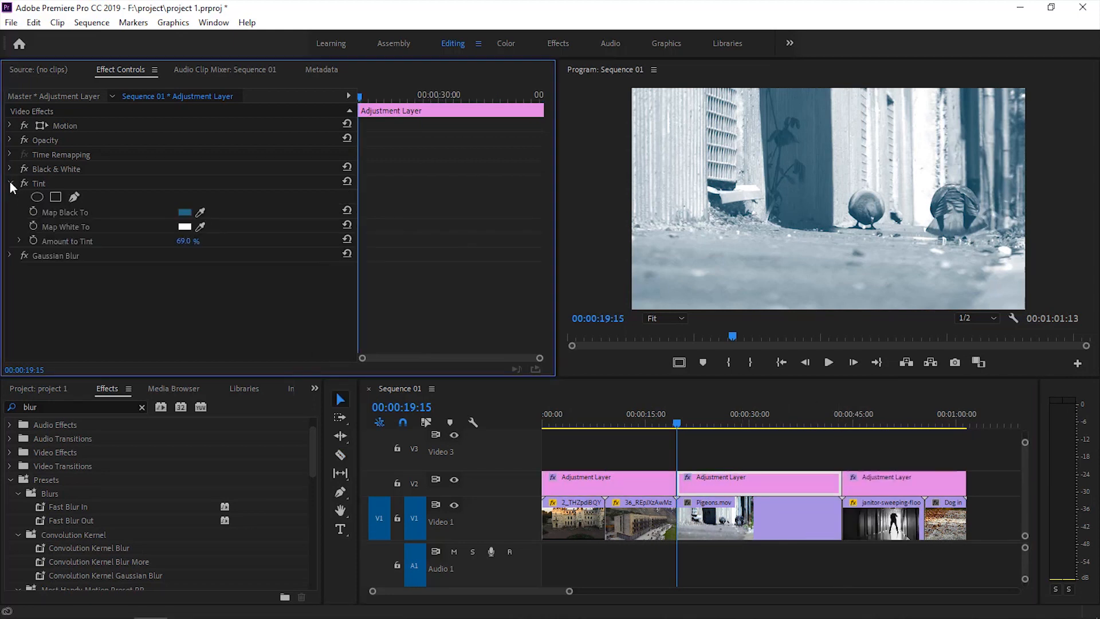
click(183, 214)
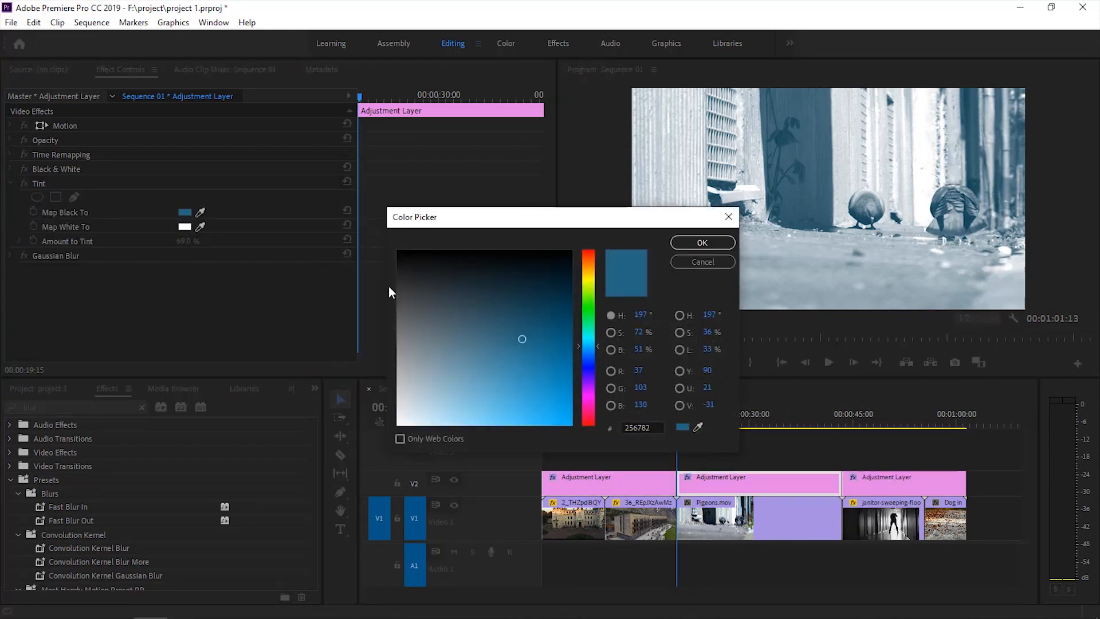
click(586, 327)
key(ctrl+s)
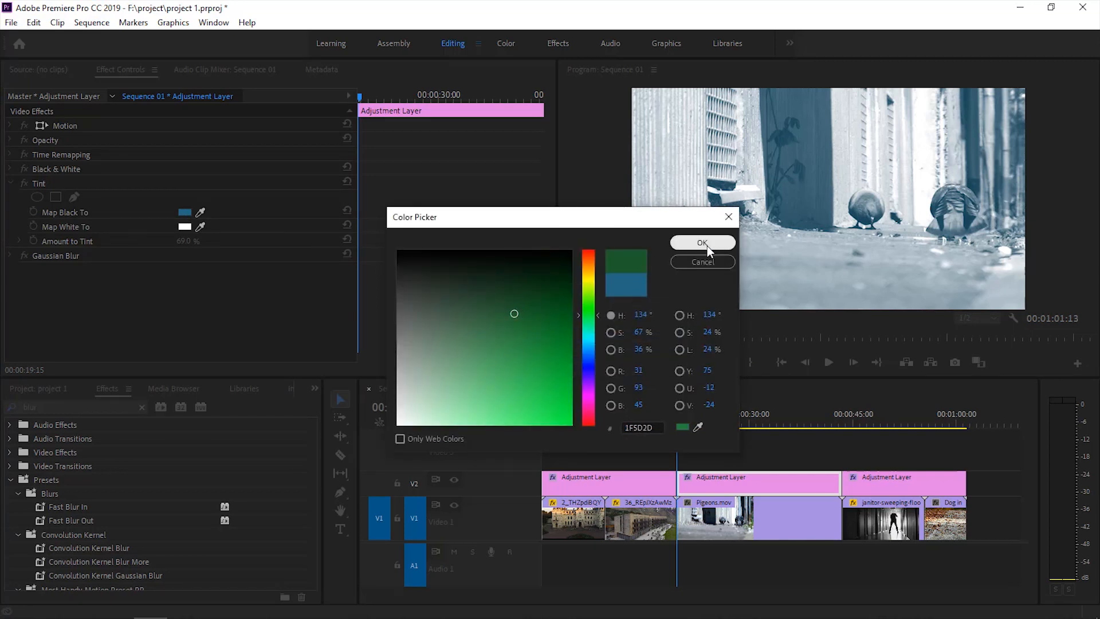
click(707, 245)
Preview the tint transition by playing from about 00:00:15 into the Pigeons.mov clip.
click(662, 423)
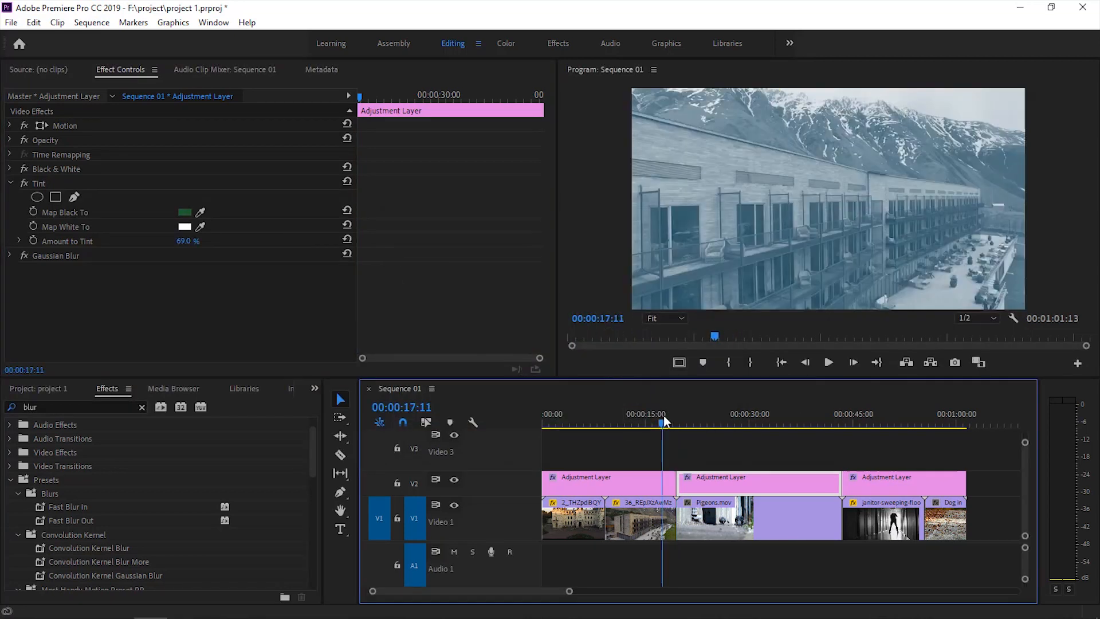
click(647, 423)
key(space)
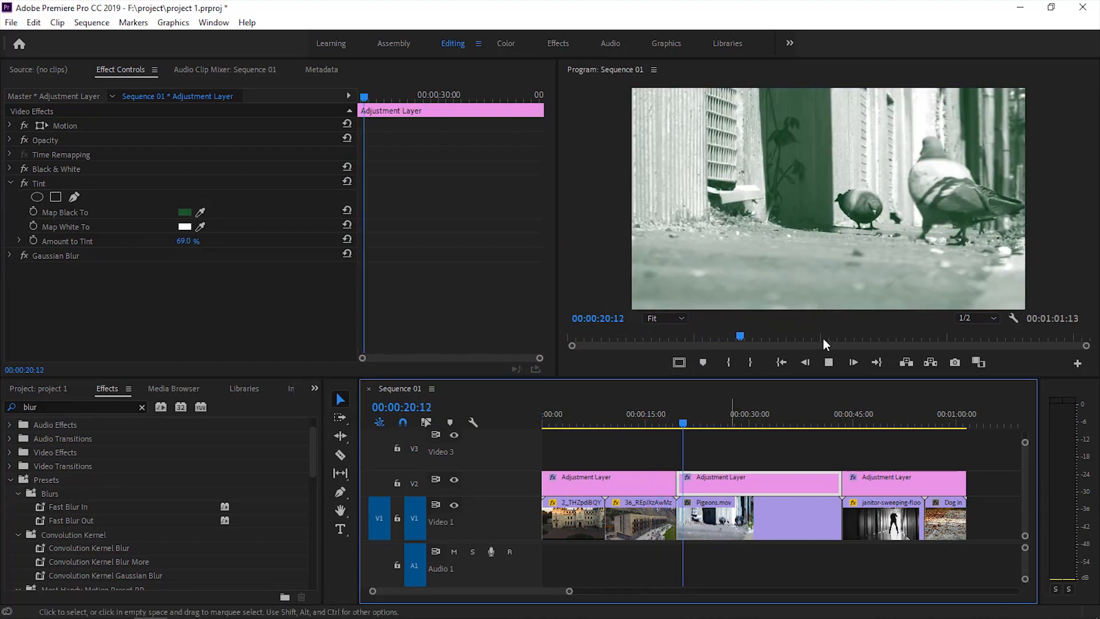
key(space)
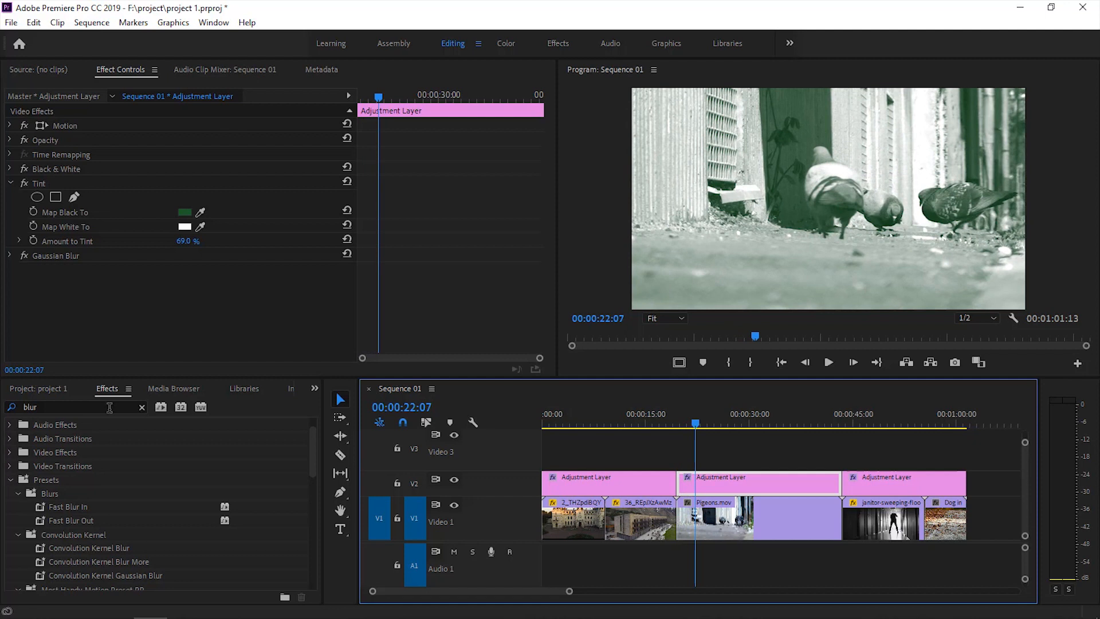
Create a second adjustment layer with the default settings and place it on track V3 above the Pigeons.mov clip.
click(53, 390)
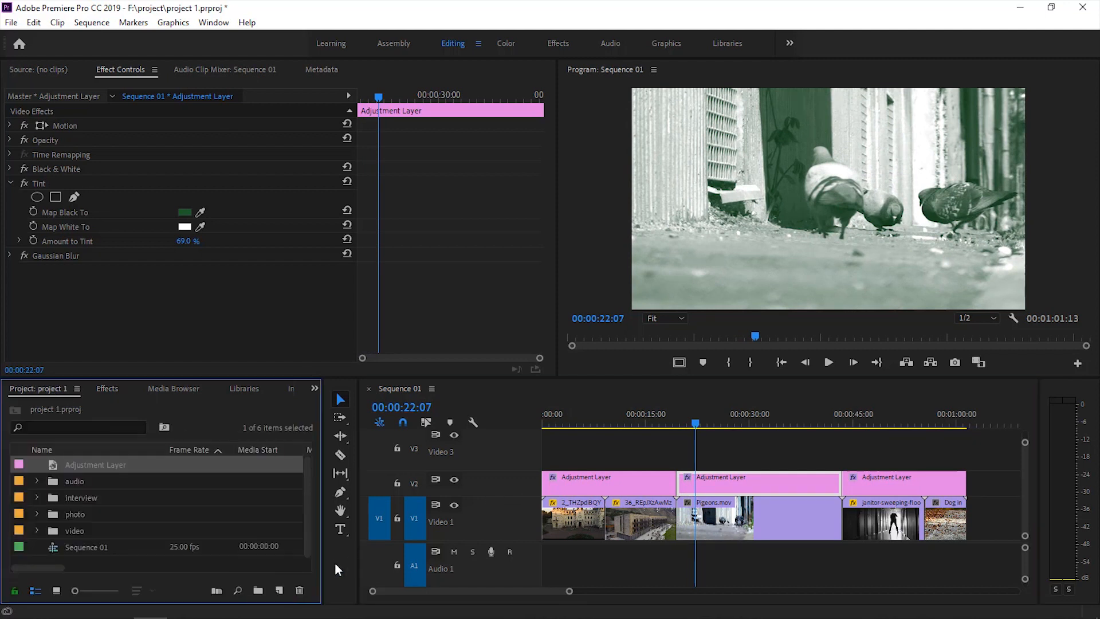
click(279, 591)
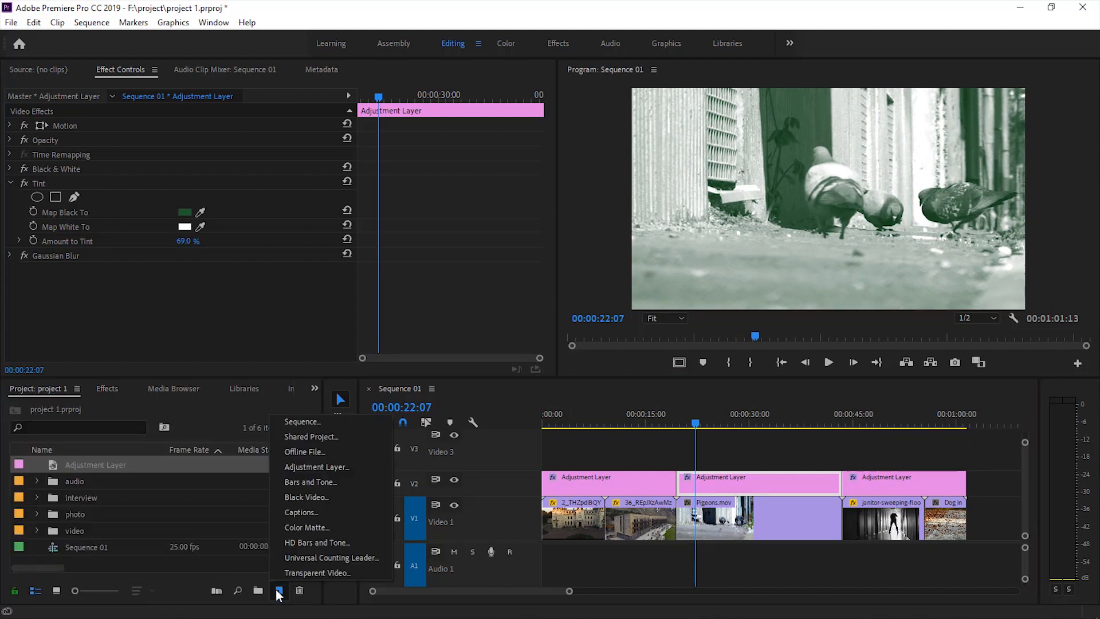
click(346, 468)
click(573, 365)
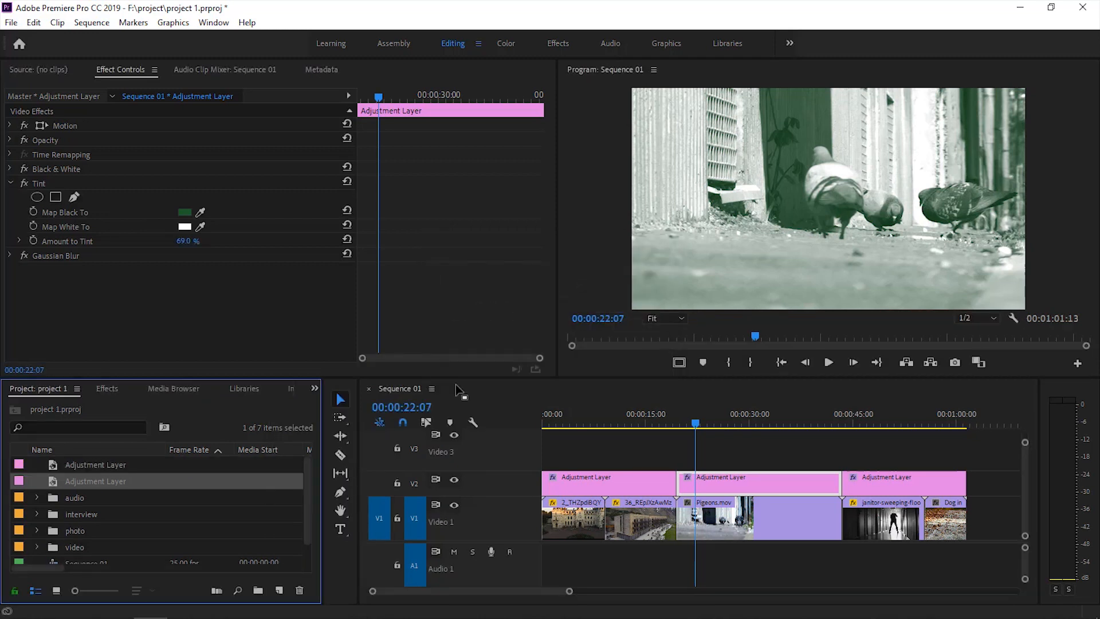
drag(67, 484, 731, 465)
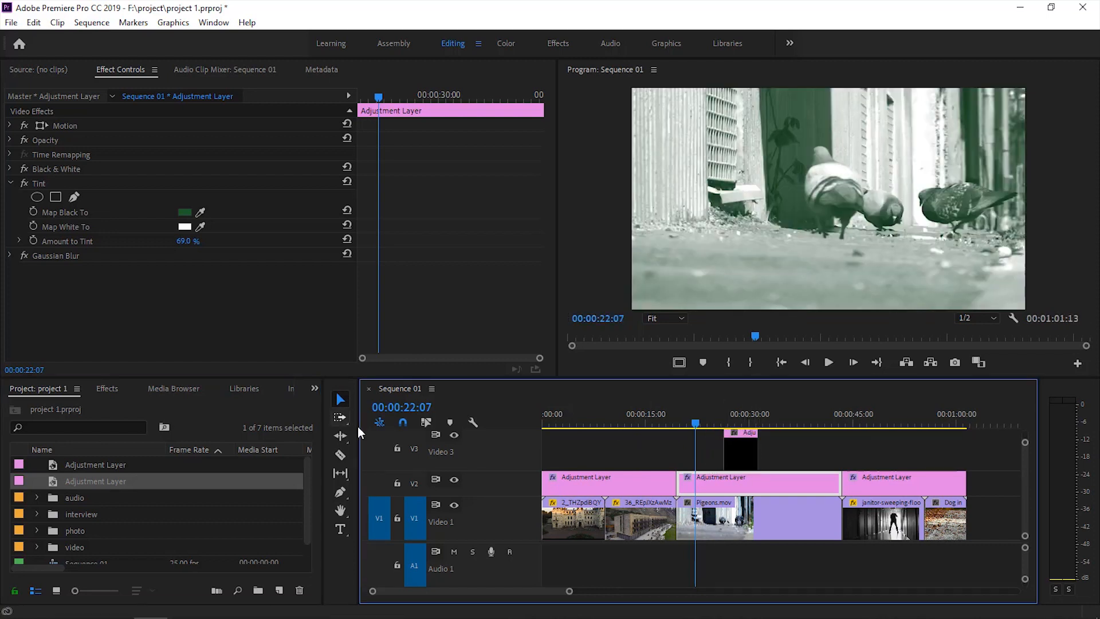
Reduce the height of track V3, extend its adjustment layer's end to about 00:00:34:22 and select it with the playhead at 00:00:28:02.
drag(1026, 496, 1026, 495)
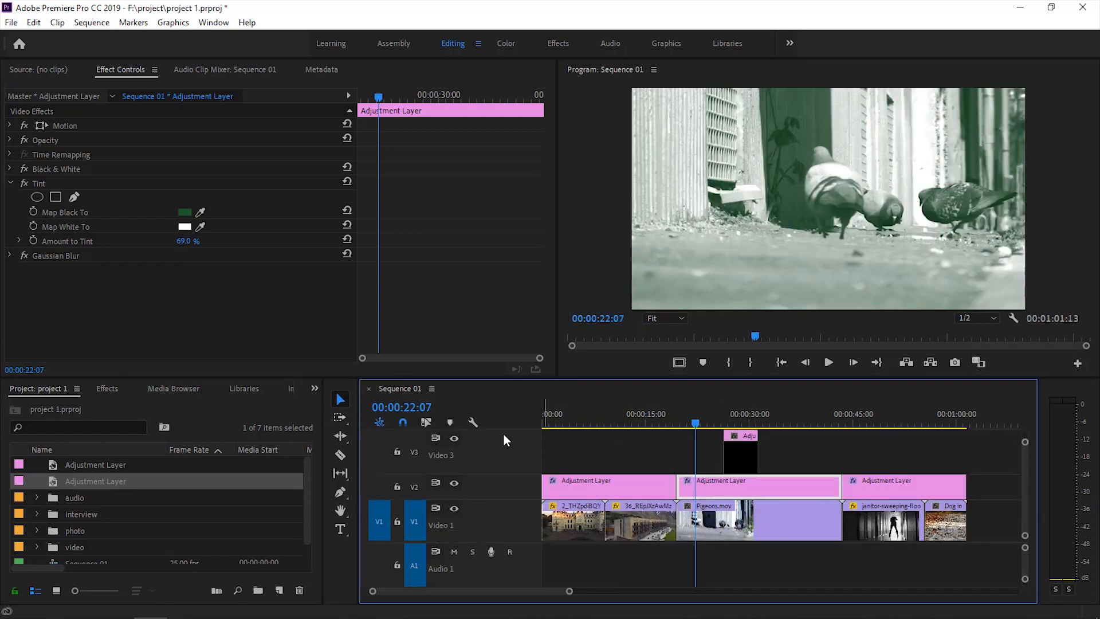
drag(500, 431, 505, 451)
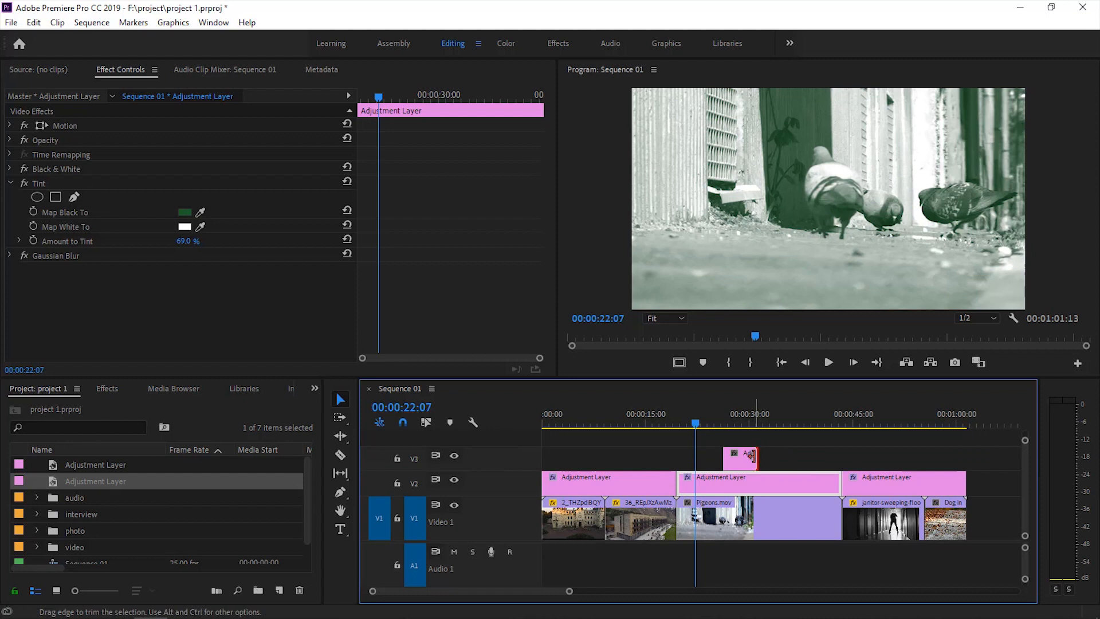
drag(756, 458, 782, 459)
click(737, 422)
click(756, 461)
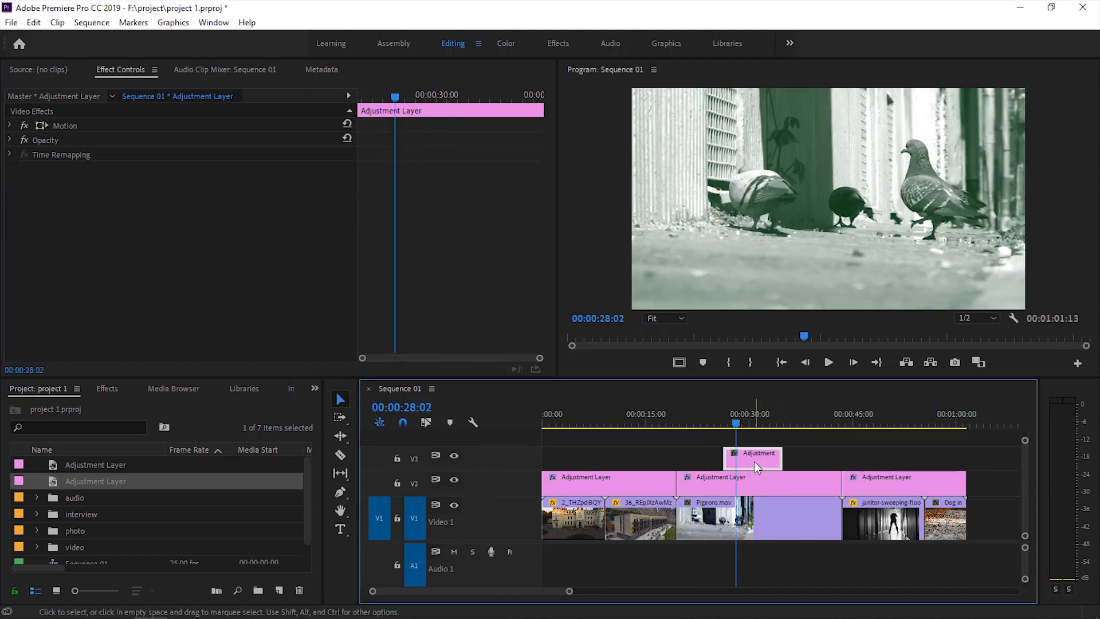
Clear the blur search and apply the Noise & Grain group's Noise effect to the V3 adjustment layer with the amount at 53%.
click(107, 388)
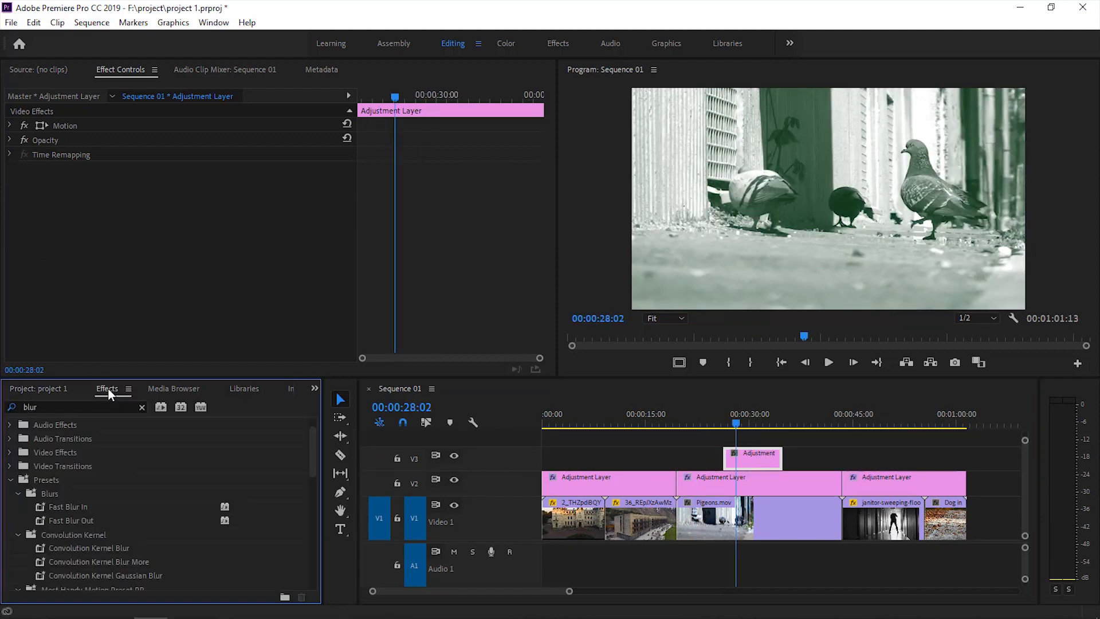
click(10, 481)
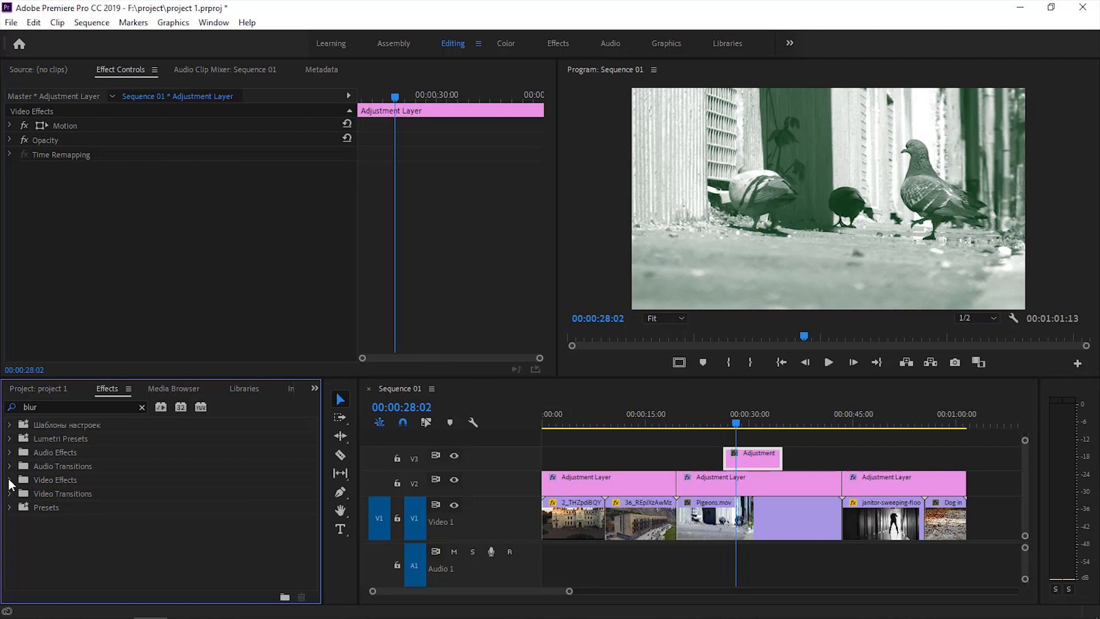
click(9, 479)
scroll(48, 479, down, 4)
scroll(48, 479, up, 3)
click(142, 408)
click(9, 481)
scroll(23, 496, down, 5)
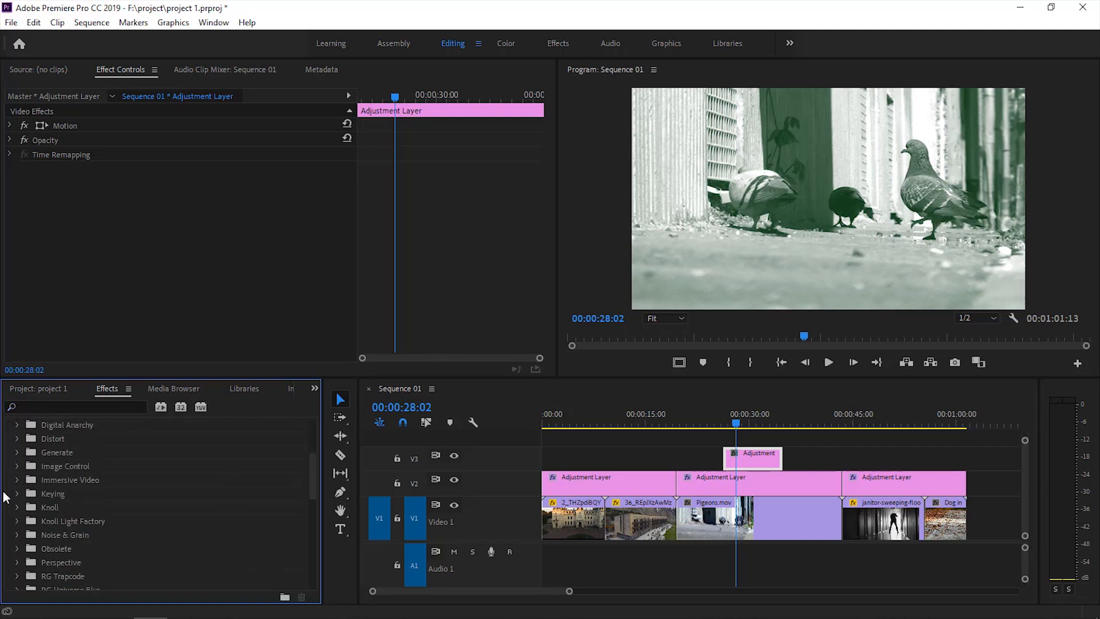
click(16, 507)
scroll(58, 519, down, 3)
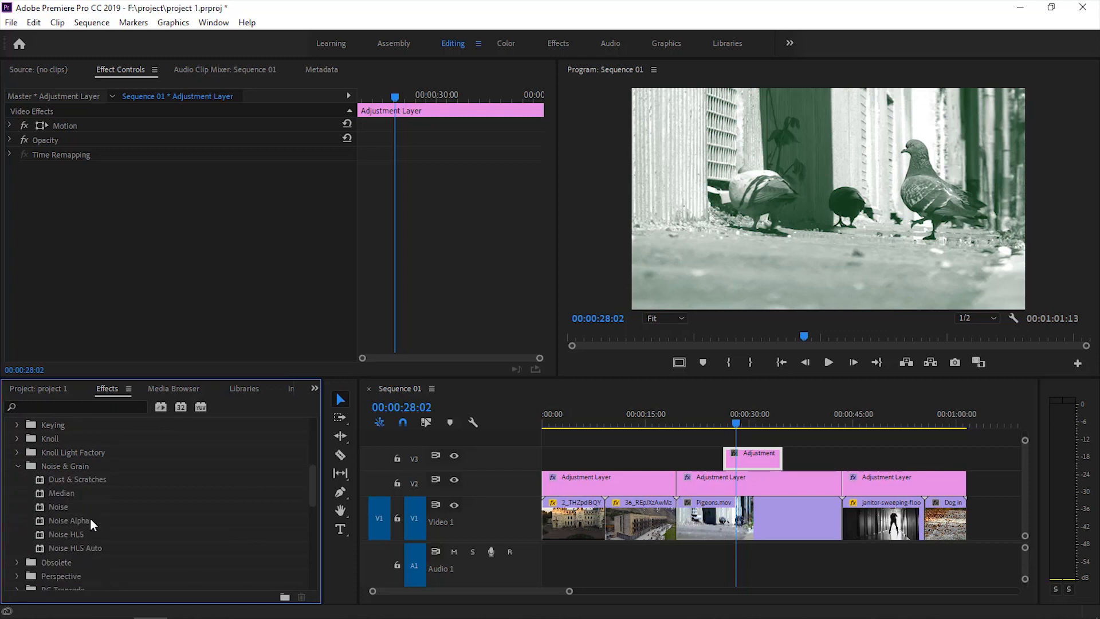
drag(54, 508, 204, 252)
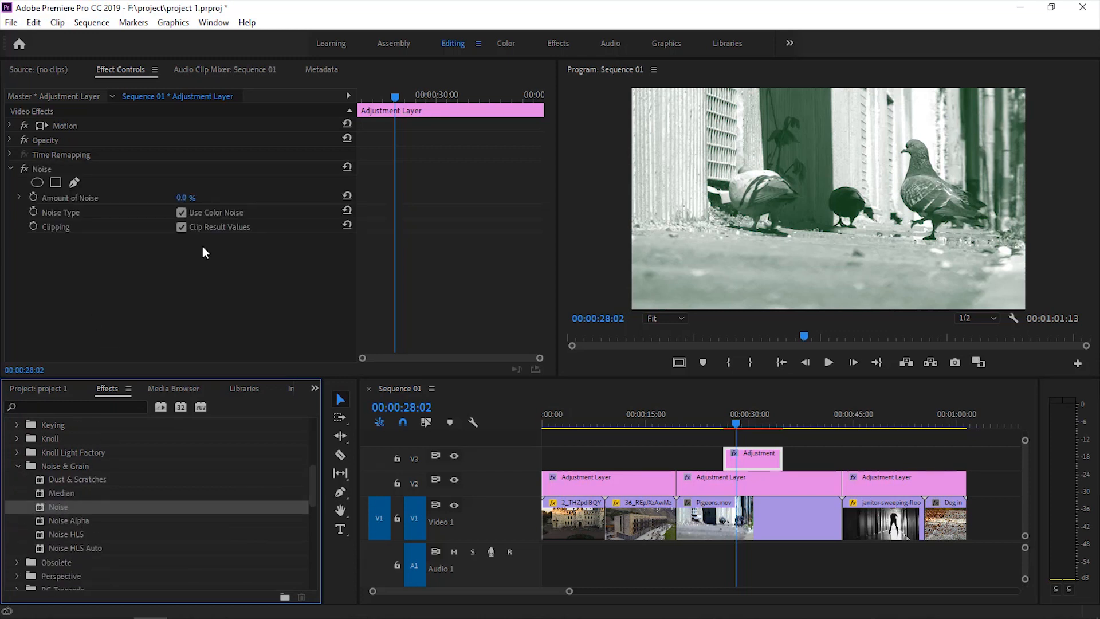
drag(183, 197, 213, 197)
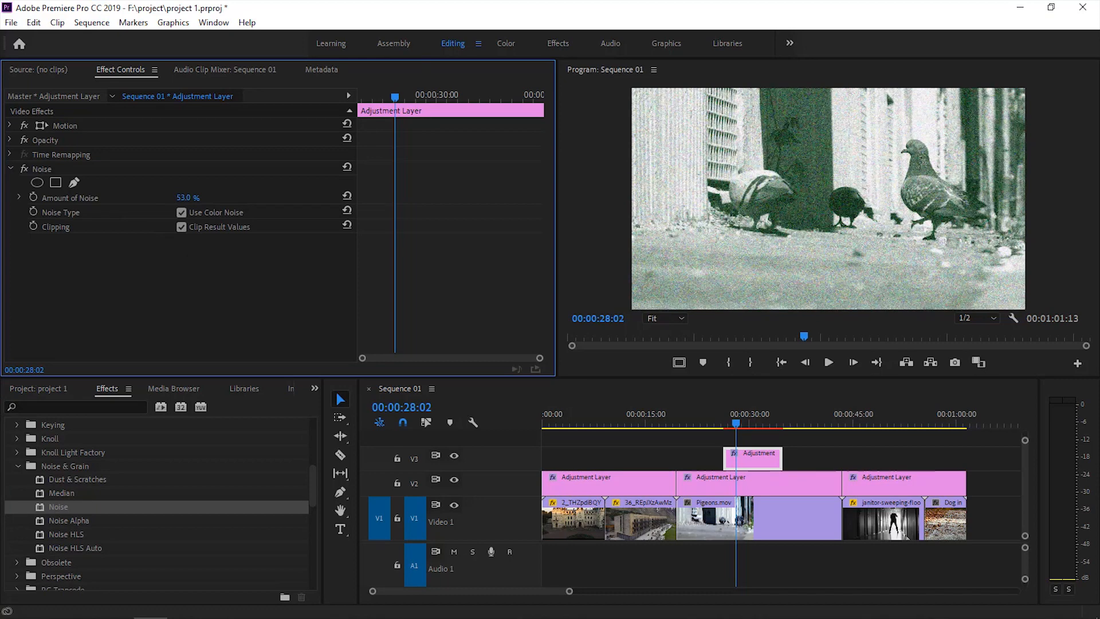
Play the sequence from before the V3 adjustment layer to just past its end to preview the noise.
click(702, 424)
key(space)
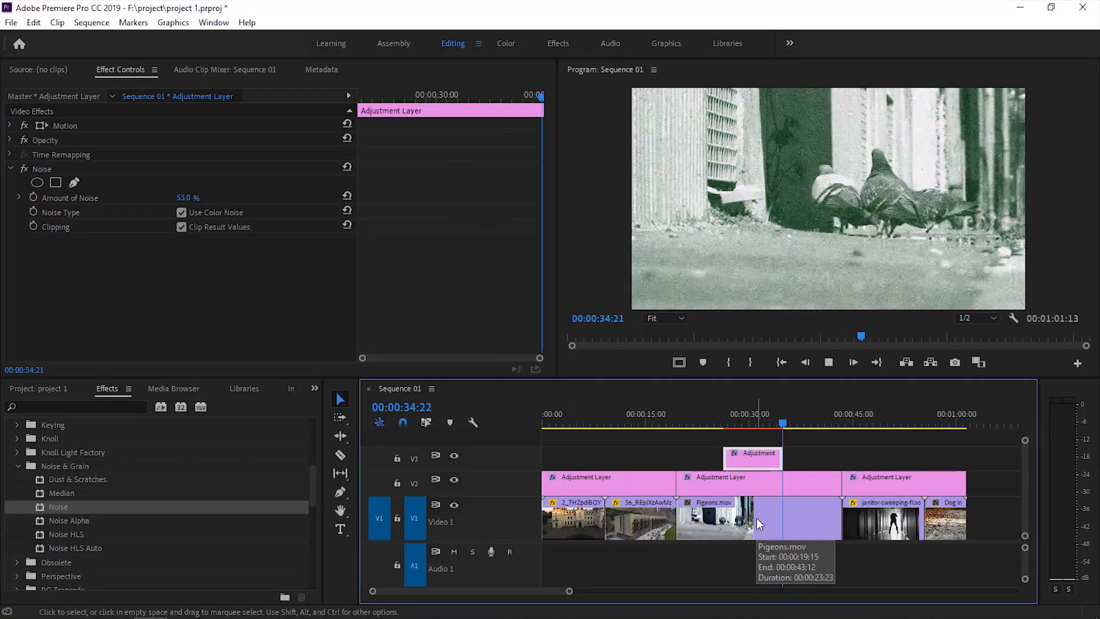
key(space)
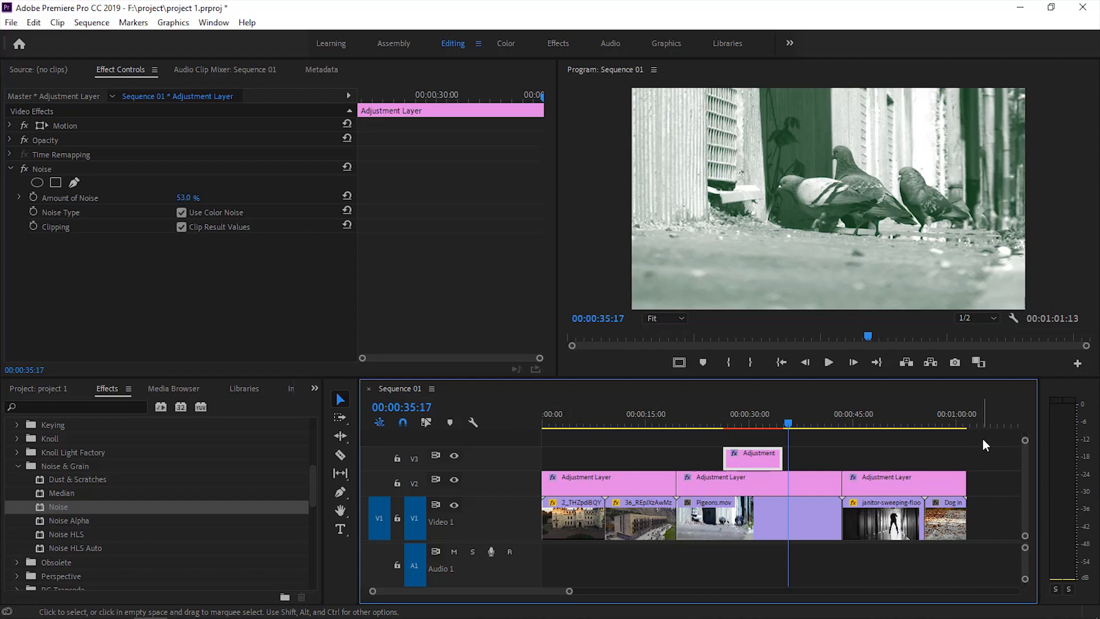
Delete all adjustment layers from tracks V2 and V3, collapse the Noise & Grain folder and show the project's items.
drag(982, 439, 559, 478)
key(Delete)
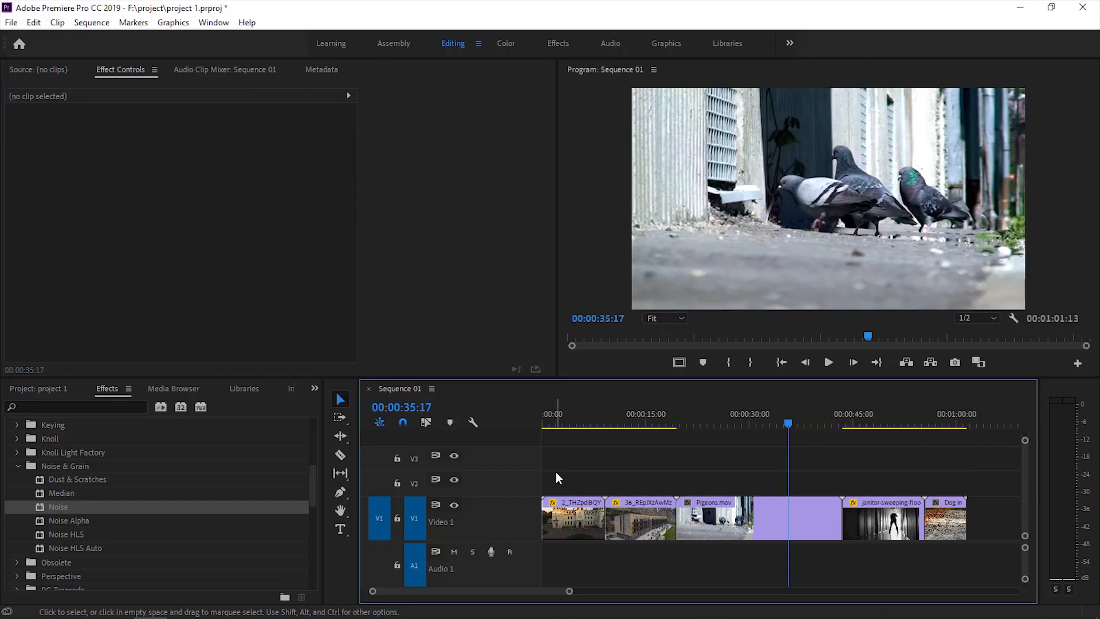
click(18, 467)
click(39, 389)
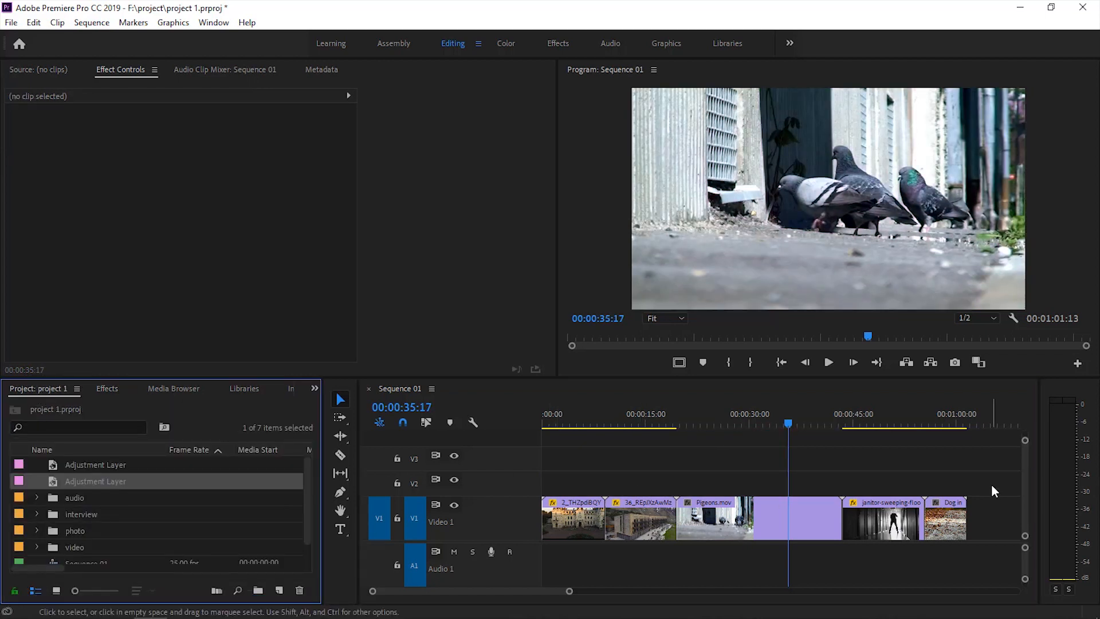
Select all the clips on track V1 and nest them as Nested Sequence 01.
drag(998, 493, 588, 523)
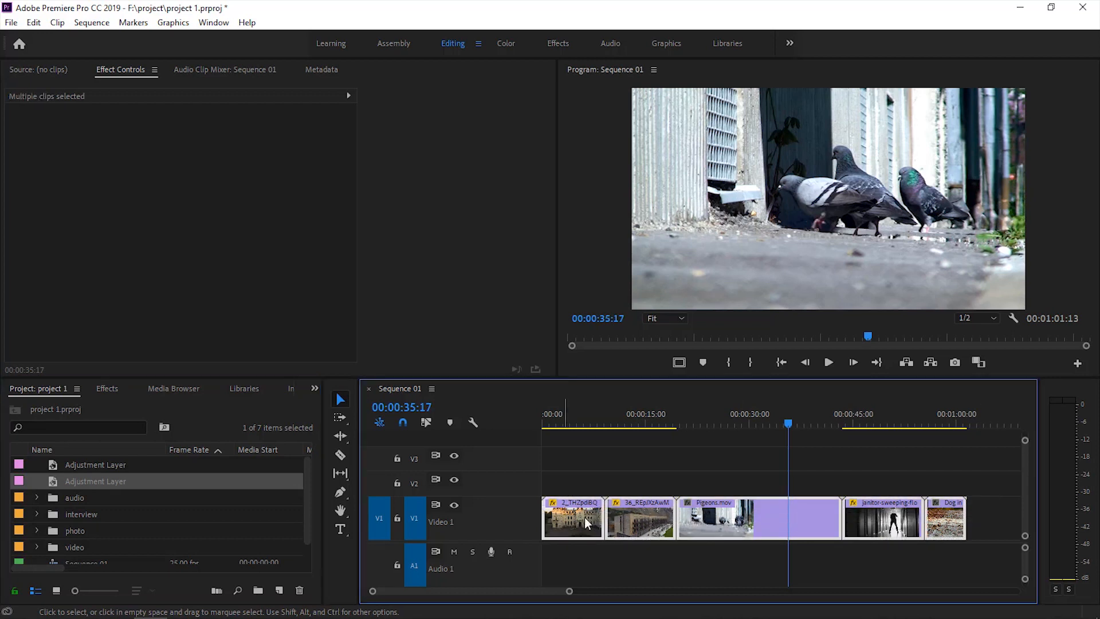
right_click(754, 522)
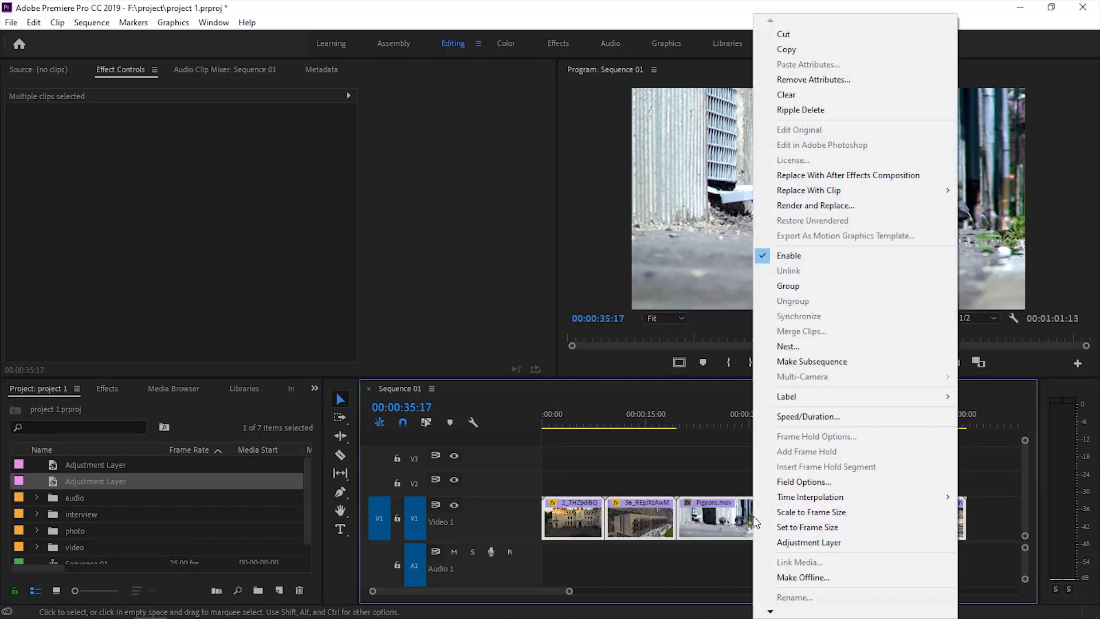
click(798, 347)
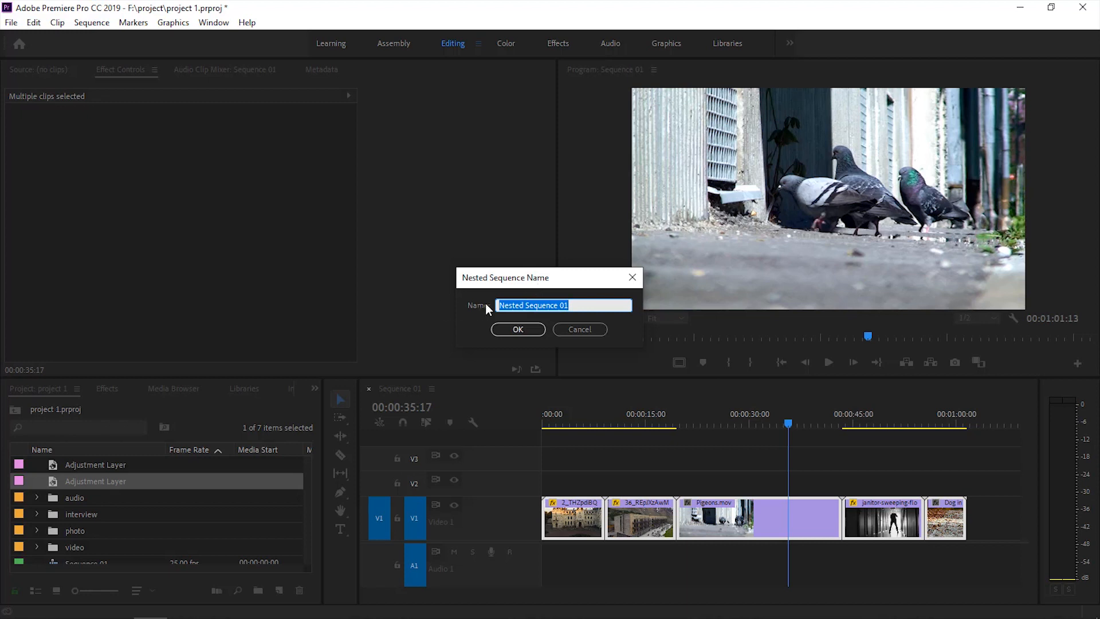
click(519, 330)
scroll(302, 521, down, 1)
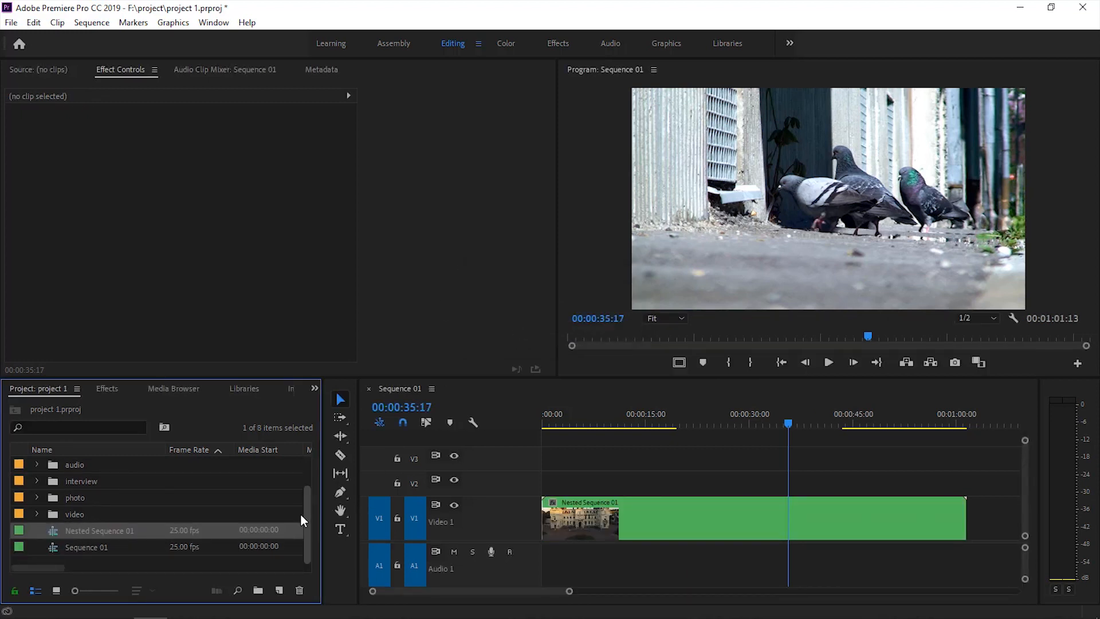
Move the playhead to 00:00:56:14, search the effects for "tin" and apply the Tint effect to the nested sequence on V1.
drag(780, 423, 932, 427)
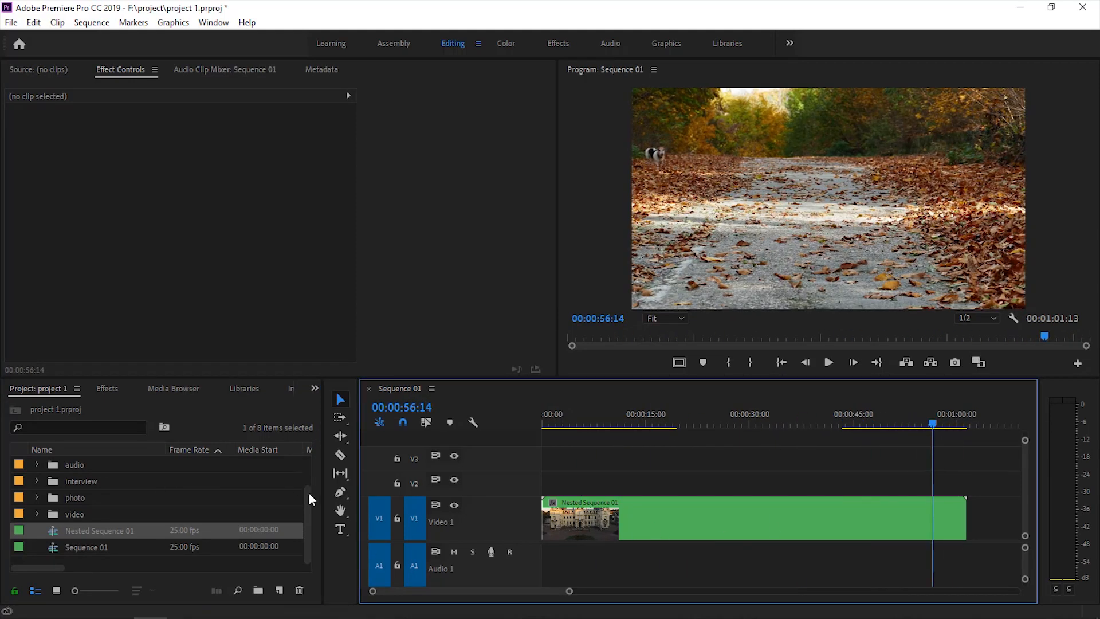
click(312, 471)
click(108, 392)
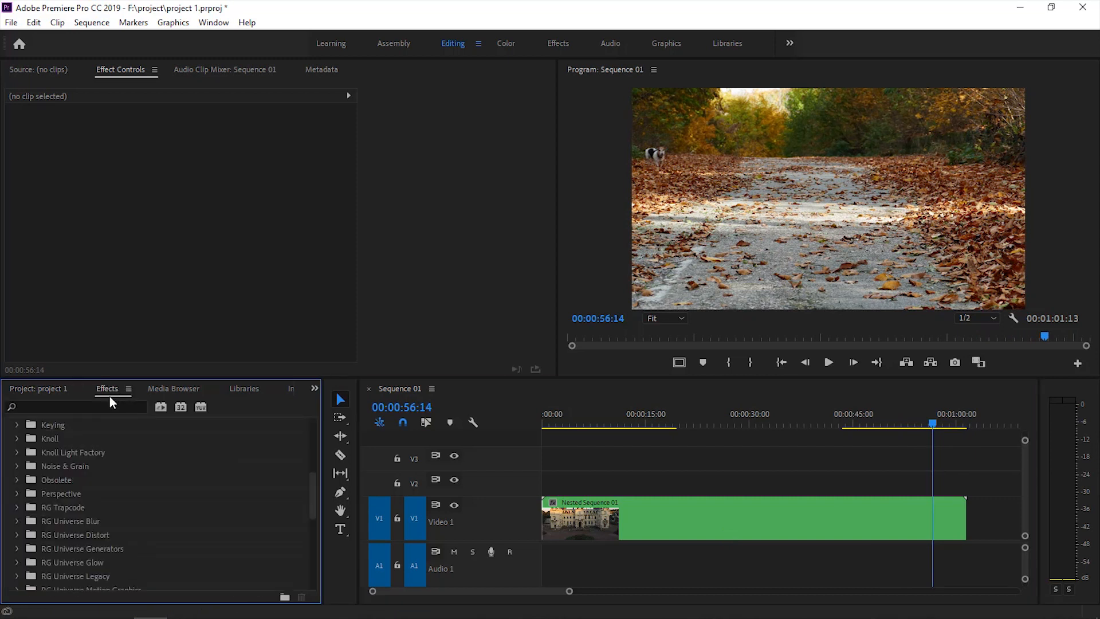
click(687, 523)
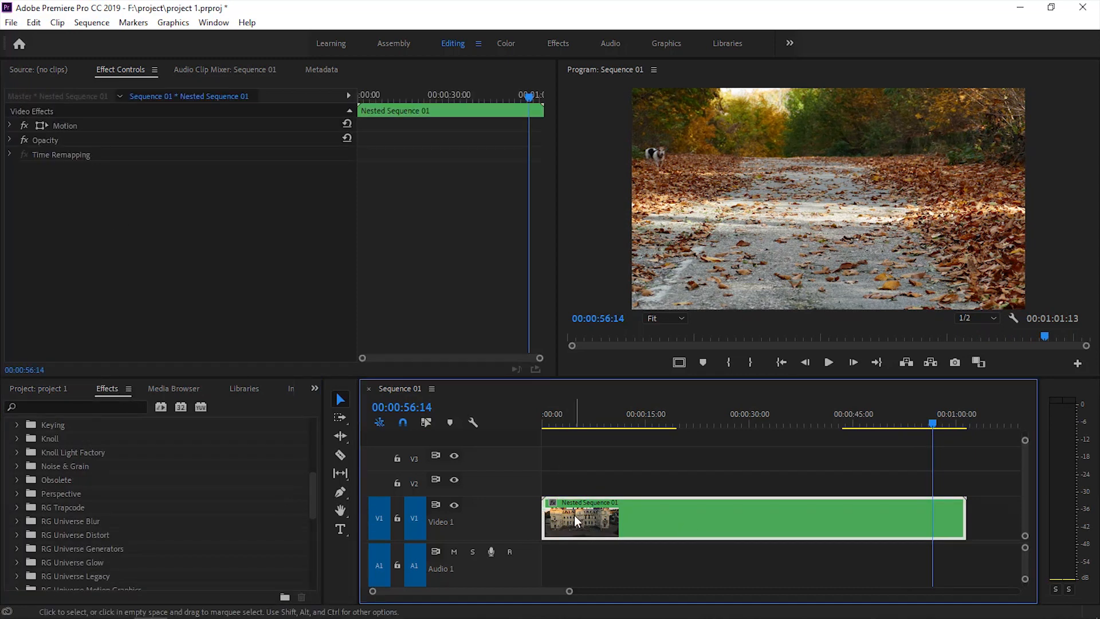
scroll(63, 504, up, 3)
click(69, 408)
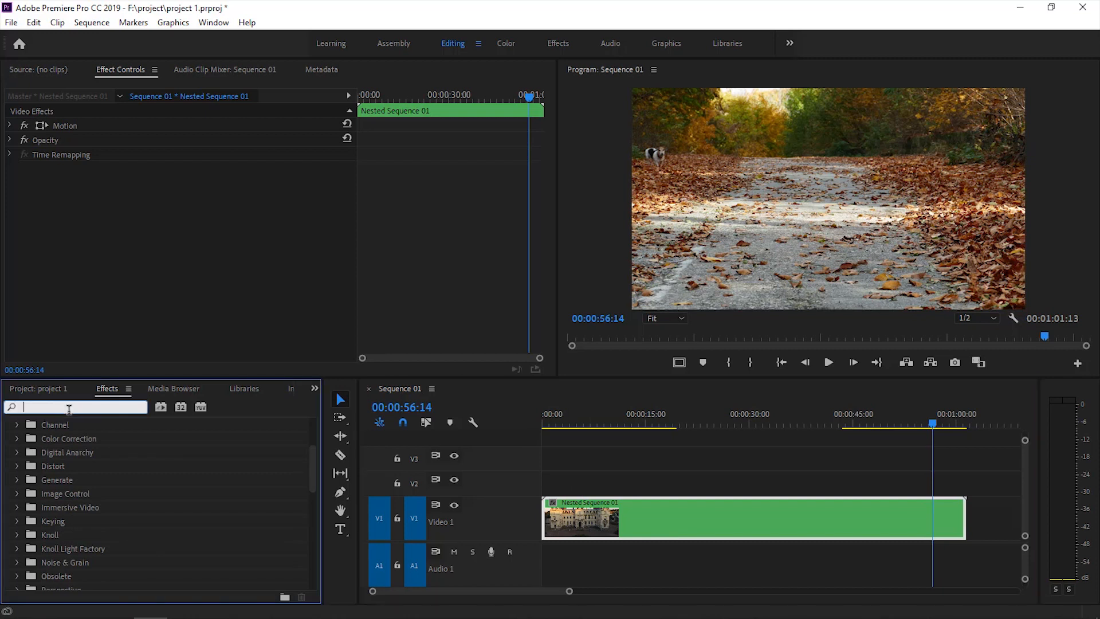
text(l)
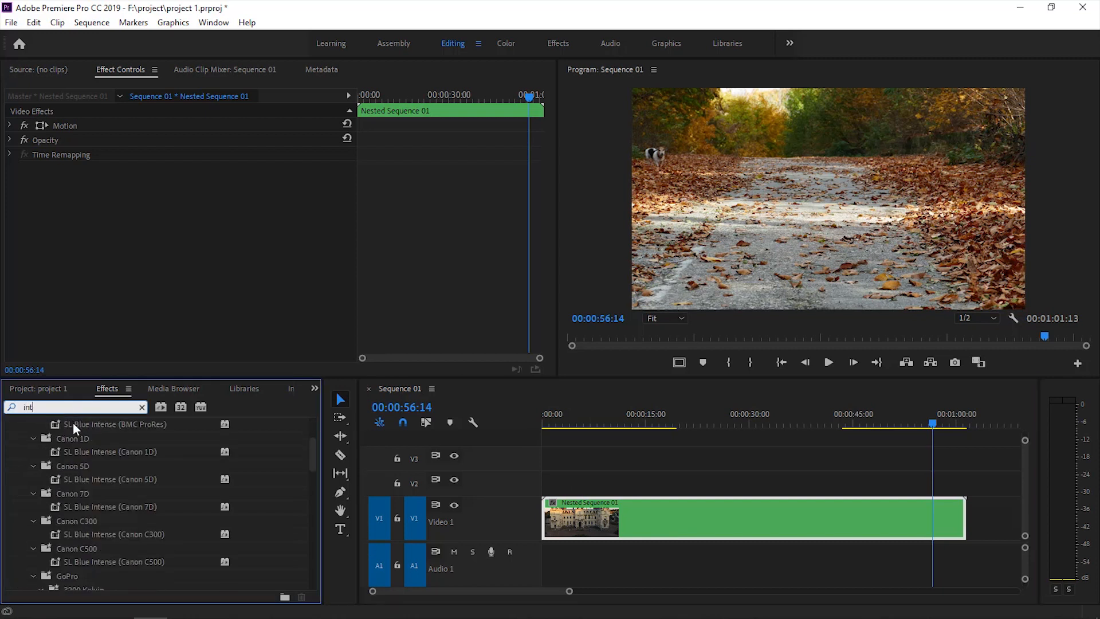
text(tin)
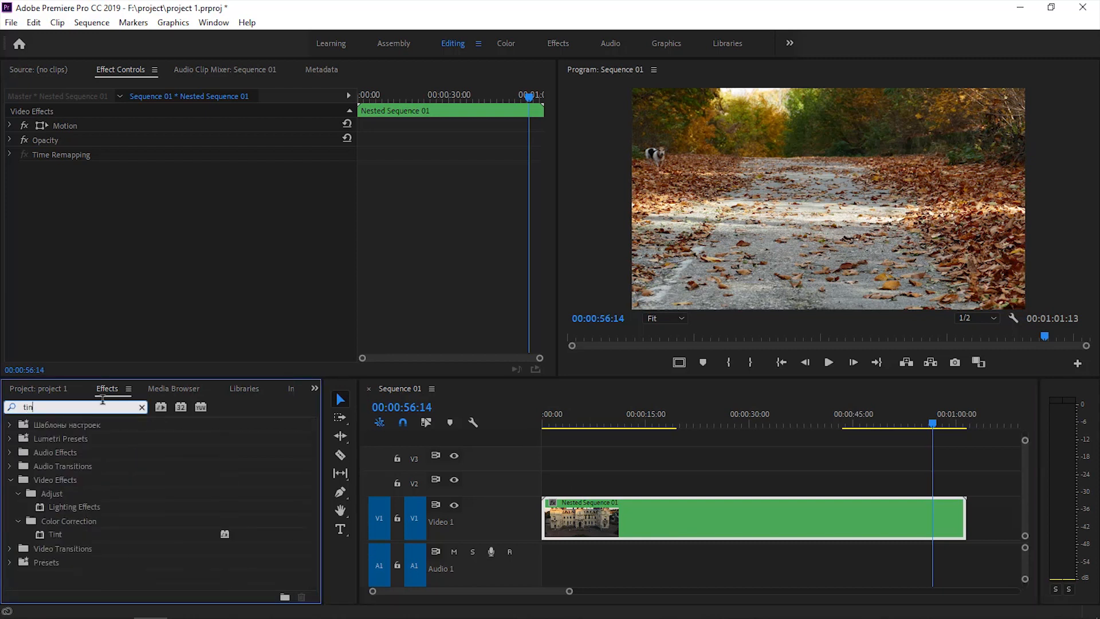
drag(63, 534, 83, 288)
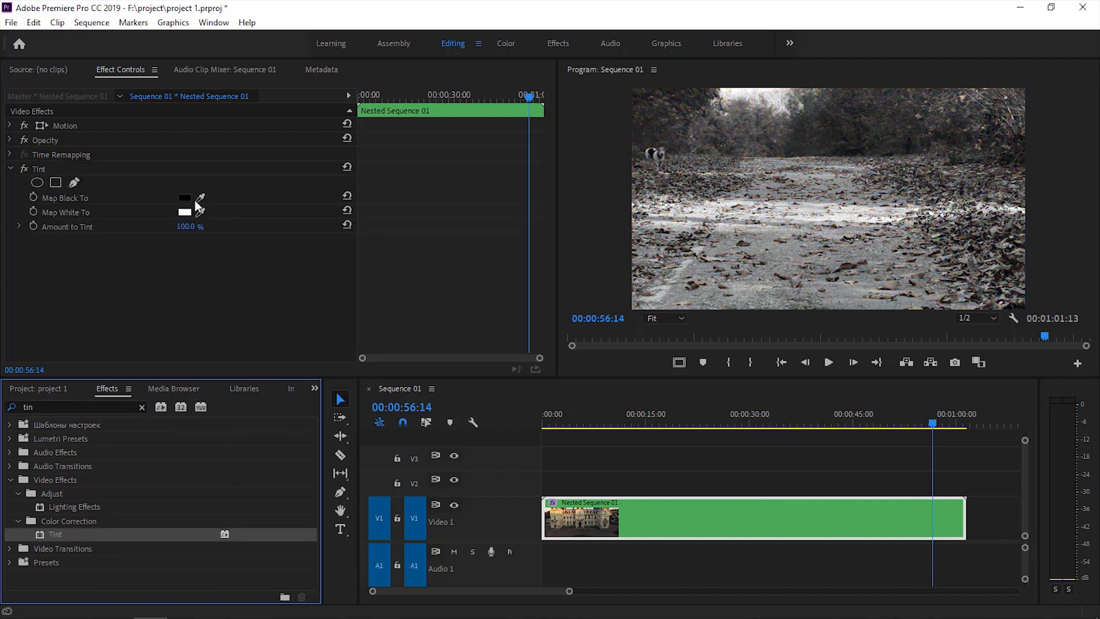
Set the Tint effect's Map Black To color to dark brown 512E06 and scrub through the nested sequence up to 00:00:56:14.
click(184, 200)
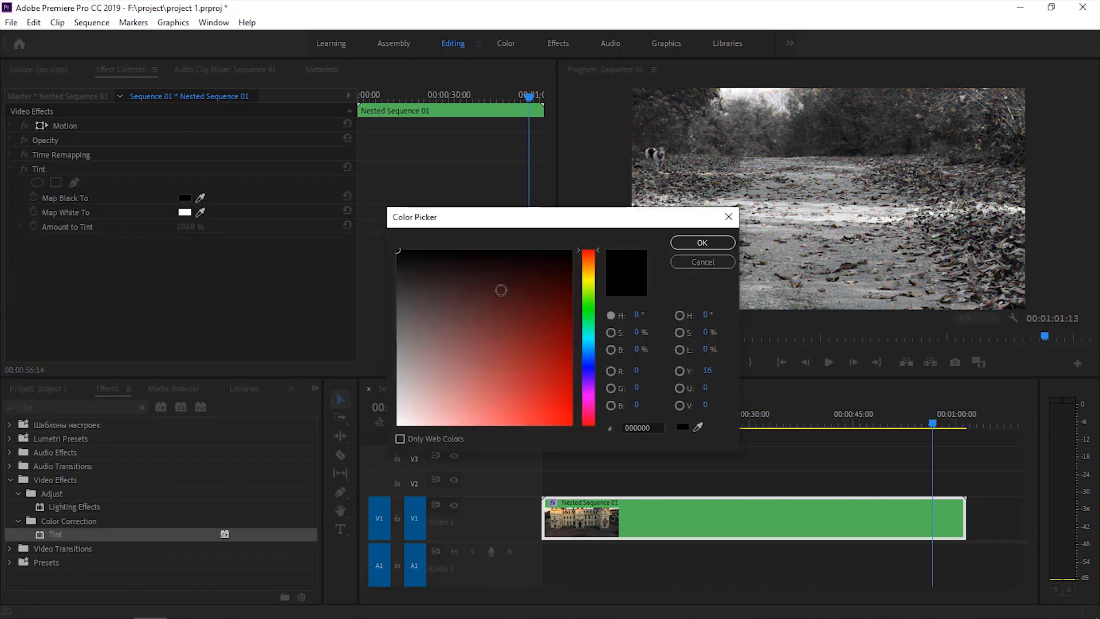
click(590, 278)
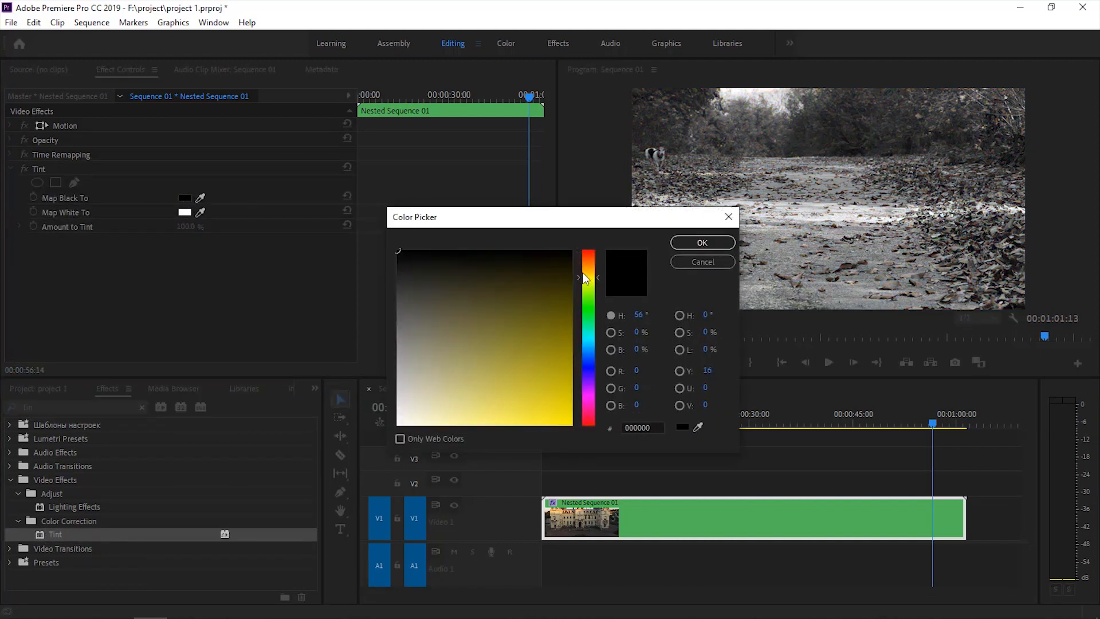
drag(585, 279, 586, 266)
click(502, 375)
click(560, 304)
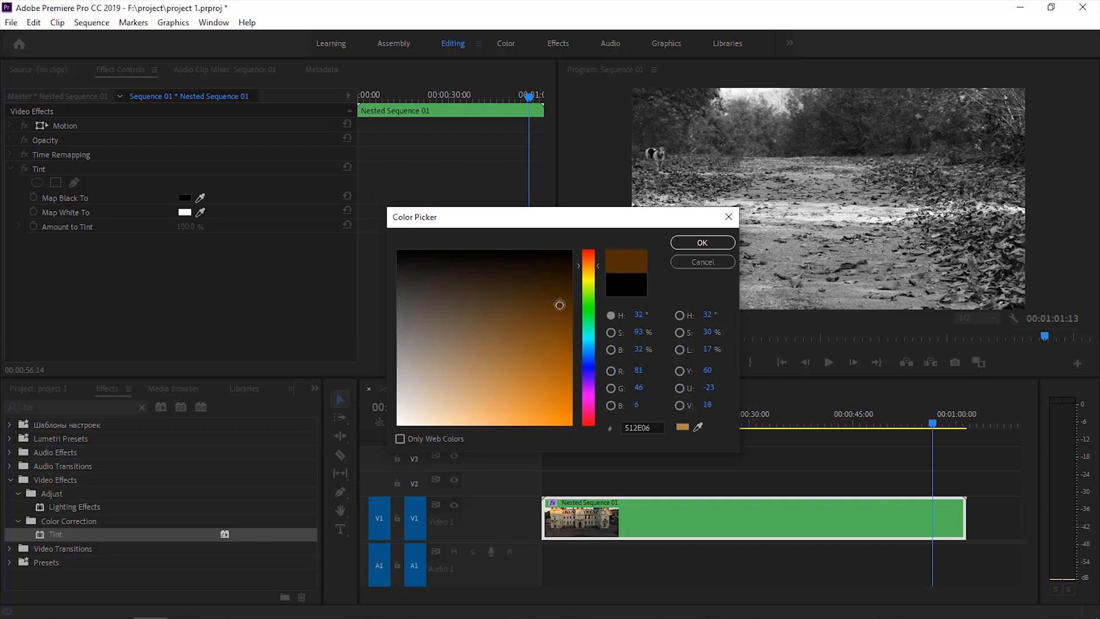
click(692, 241)
drag(594, 423, 934, 423)
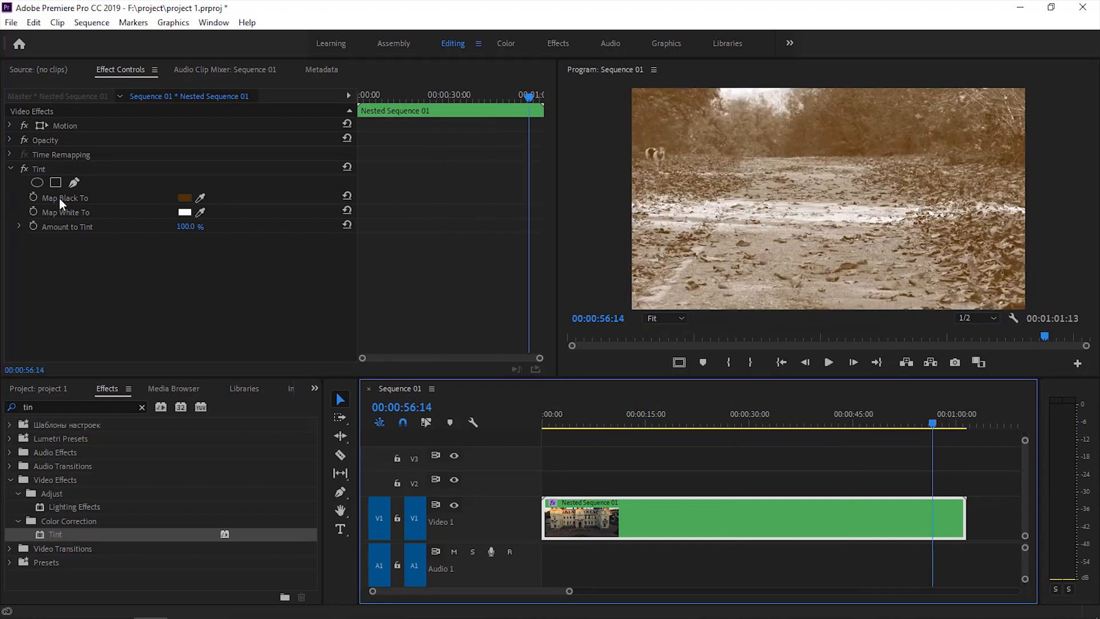